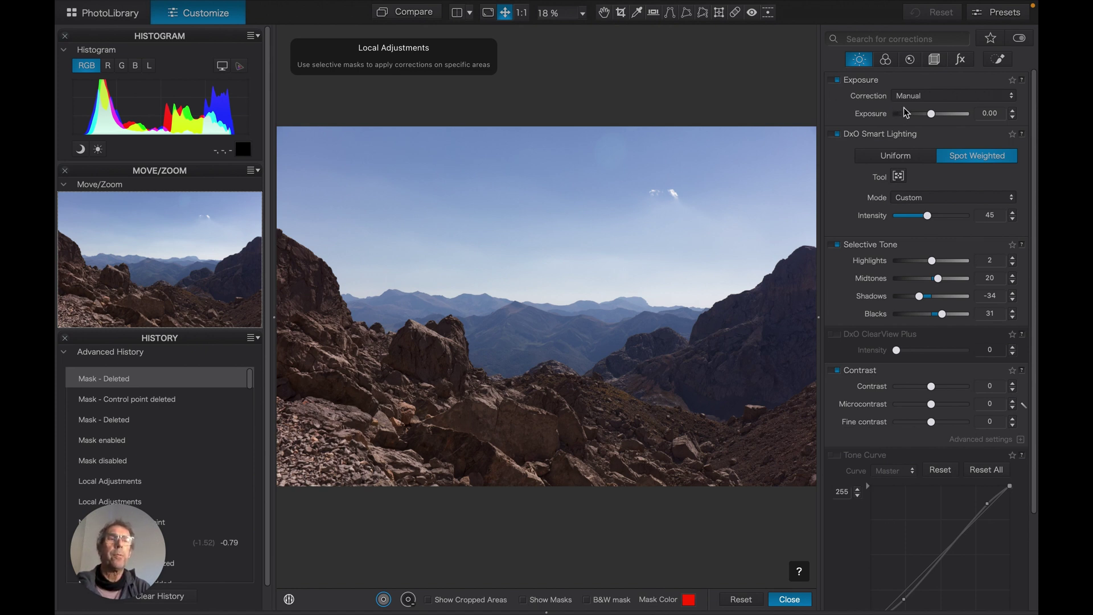
# Step: Try brighter and darker global exposure, then settle it near zero at -0.02
pyautogui.click(932, 114)
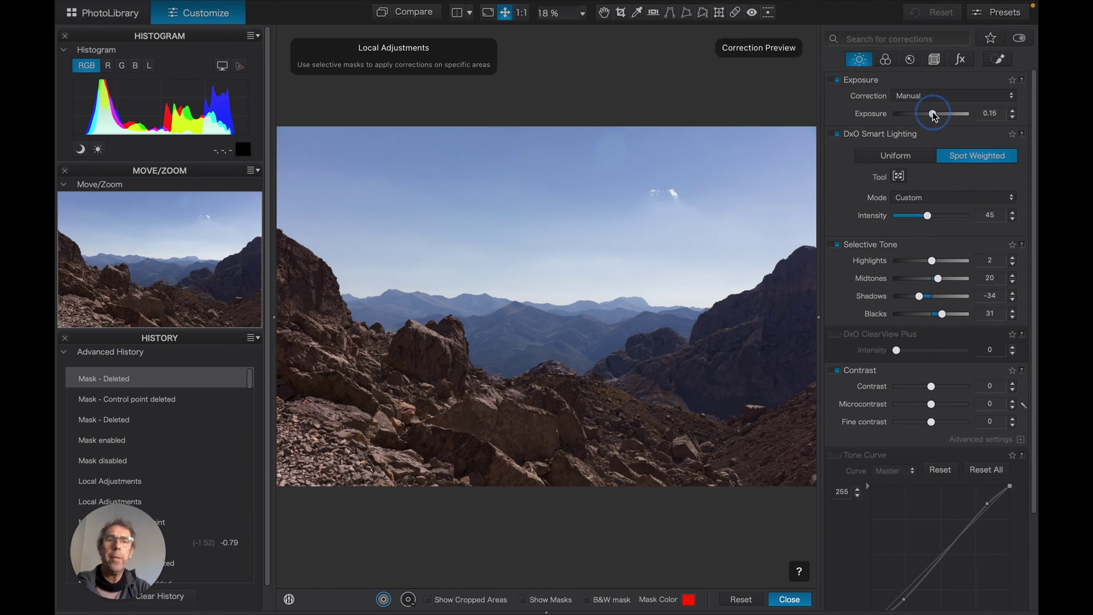
pyautogui.moveTo(932, 114); pyautogui.dragTo(940, 115)
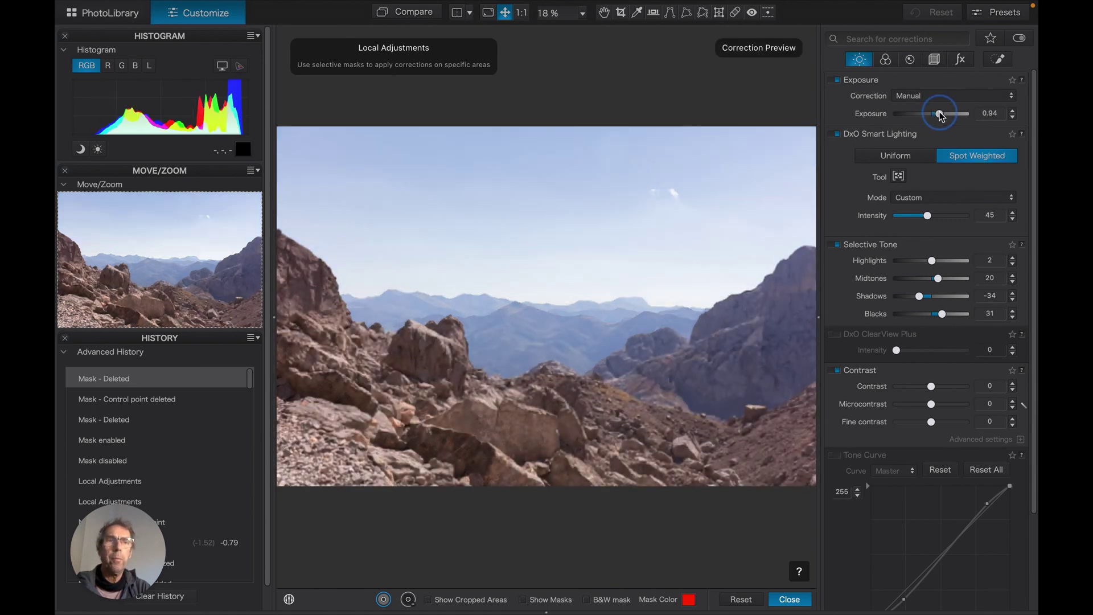
pyautogui.moveTo(941, 116); pyautogui.dragTo(926, 118)
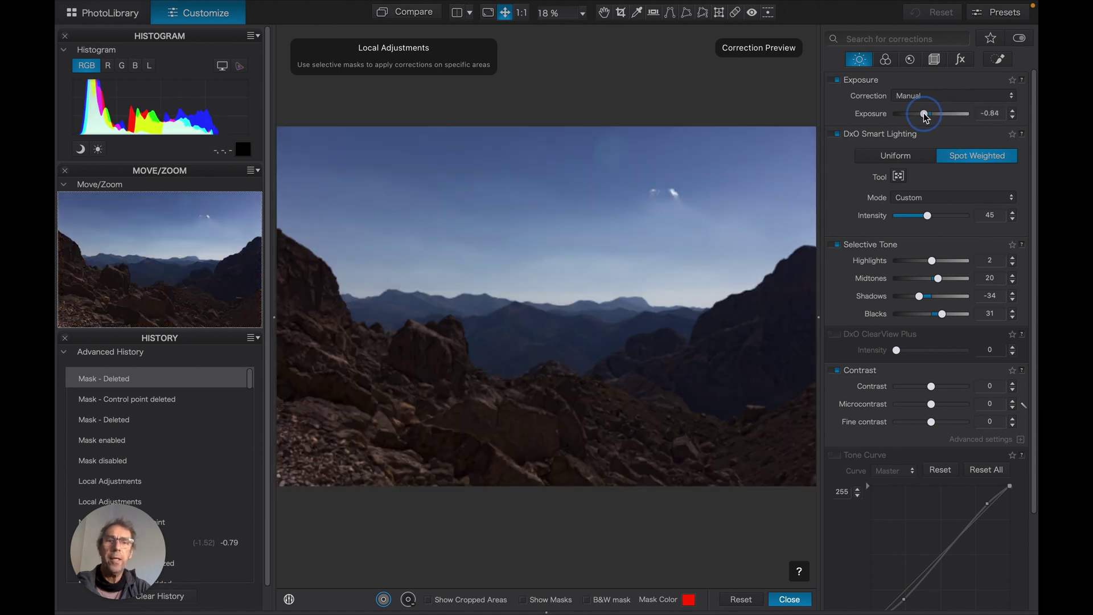
pyautogui.moveTo(927, 118); pyautogui.dragTo(932, 115)
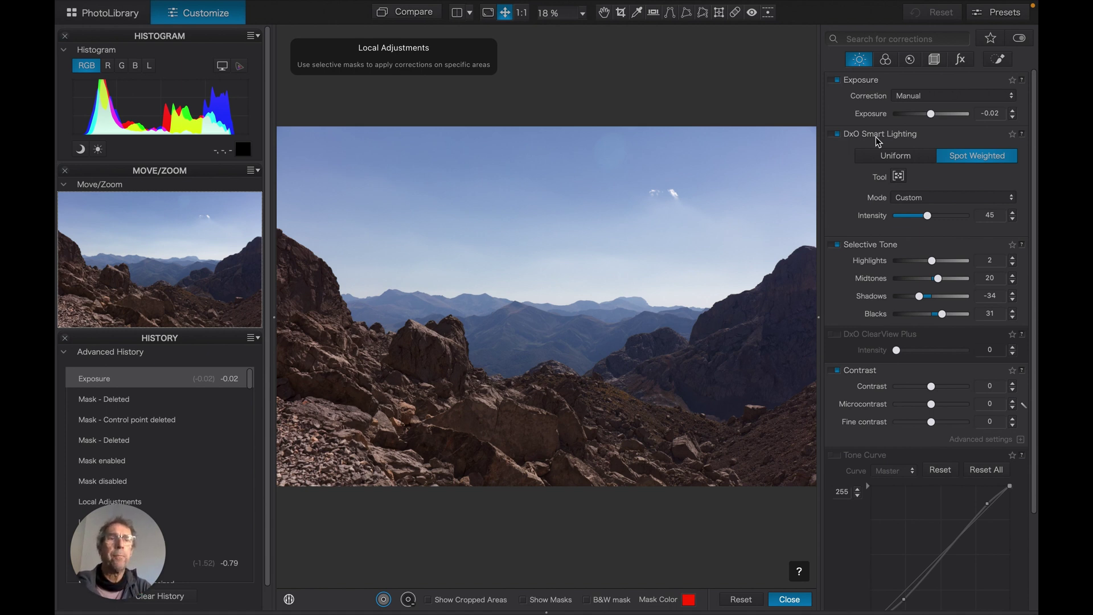
# Step: Pull the highlights down to -47 and lift the blacks to 44
pyautogui.click(931, 259)
pyautogui.moveTo(933, 262); pyautogui.dragTo(915, 265)
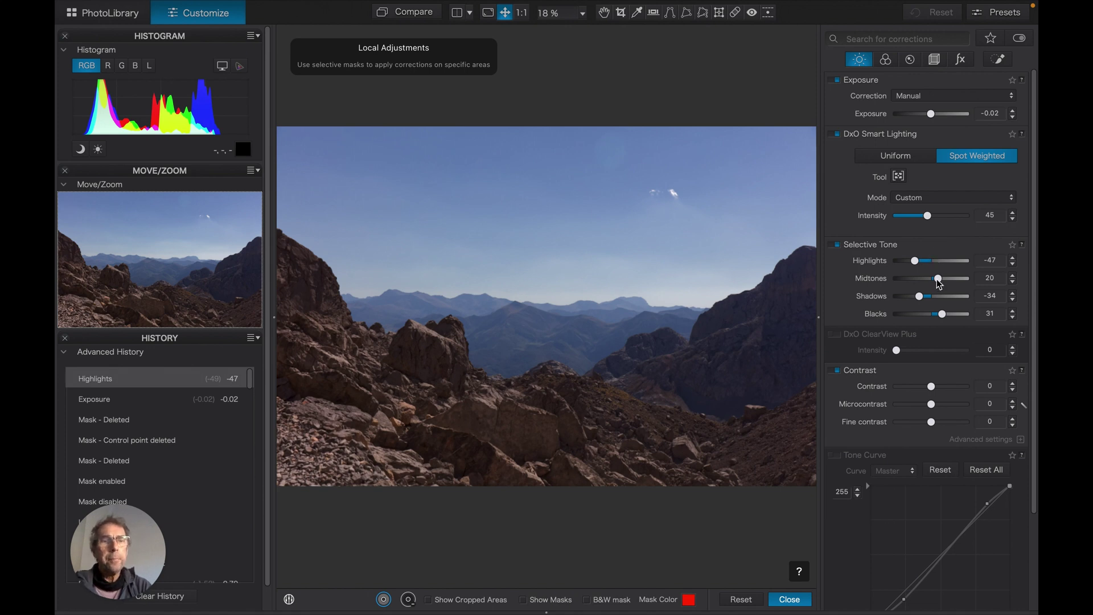
pyautogui.moveTo(942, 314); pyautogui.dragTo(945, 315)
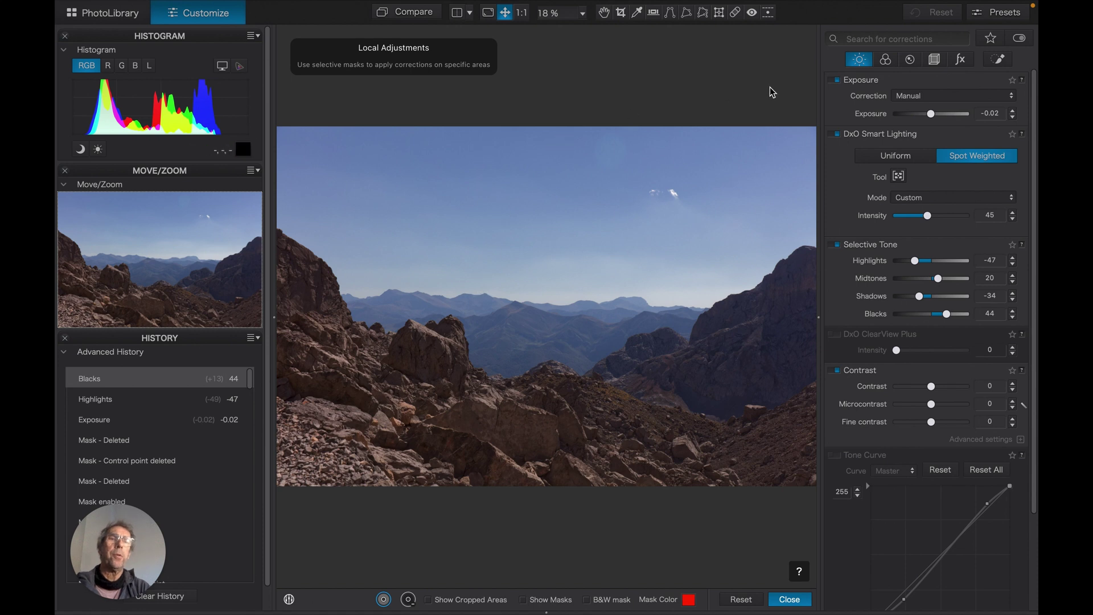
# Step: Bring up the Local Adjustments tools and place a control point on the central rock
pyautogui.scroll(2, 900, 72)
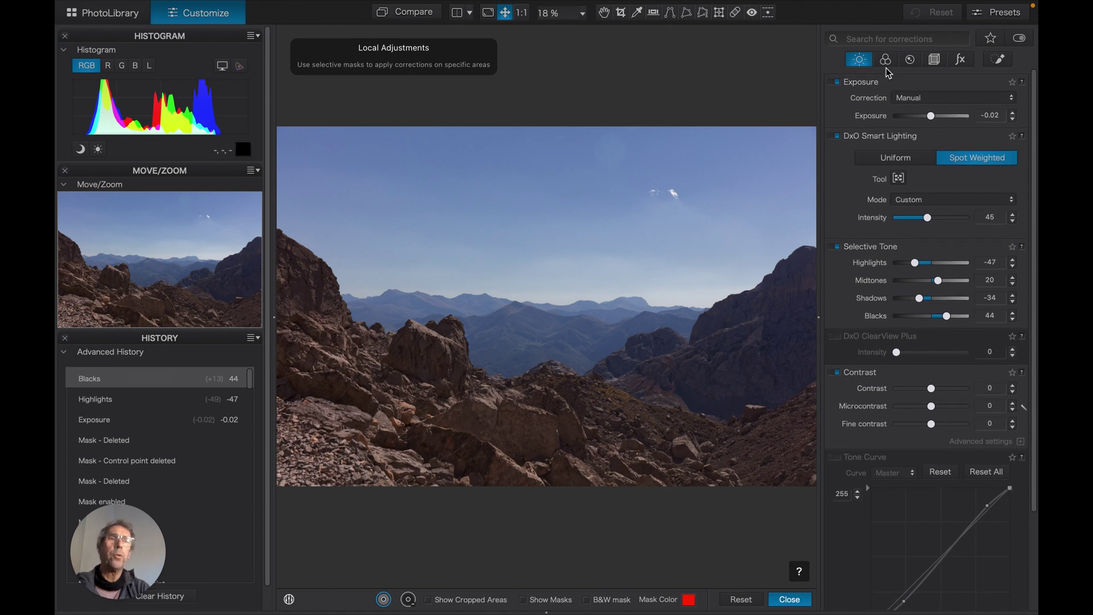
pyautogui.click(1000, 59)
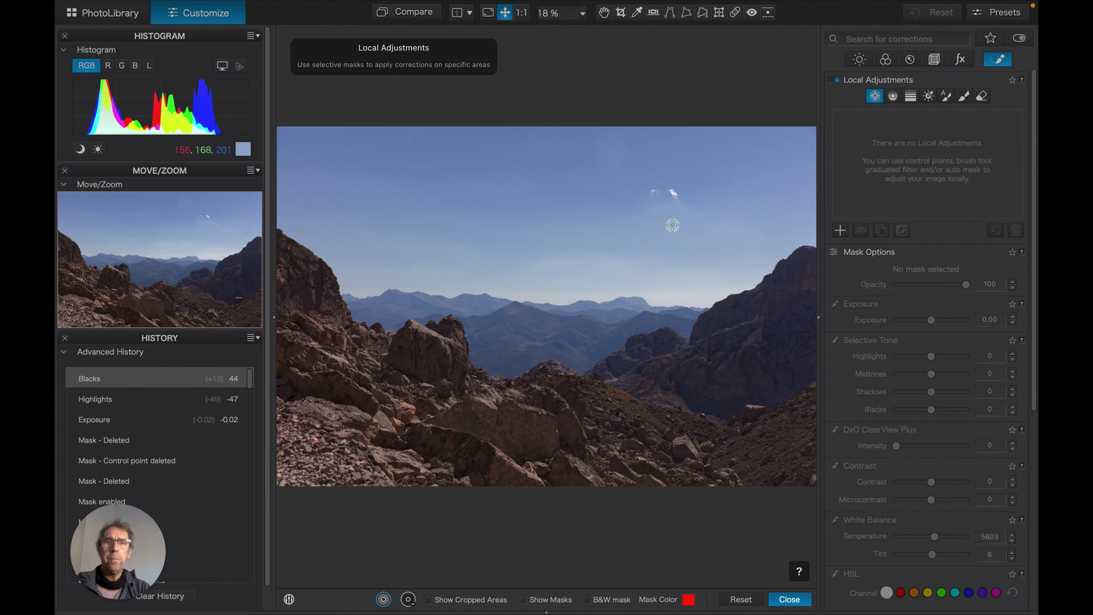
pyautogui.click(427, 353)
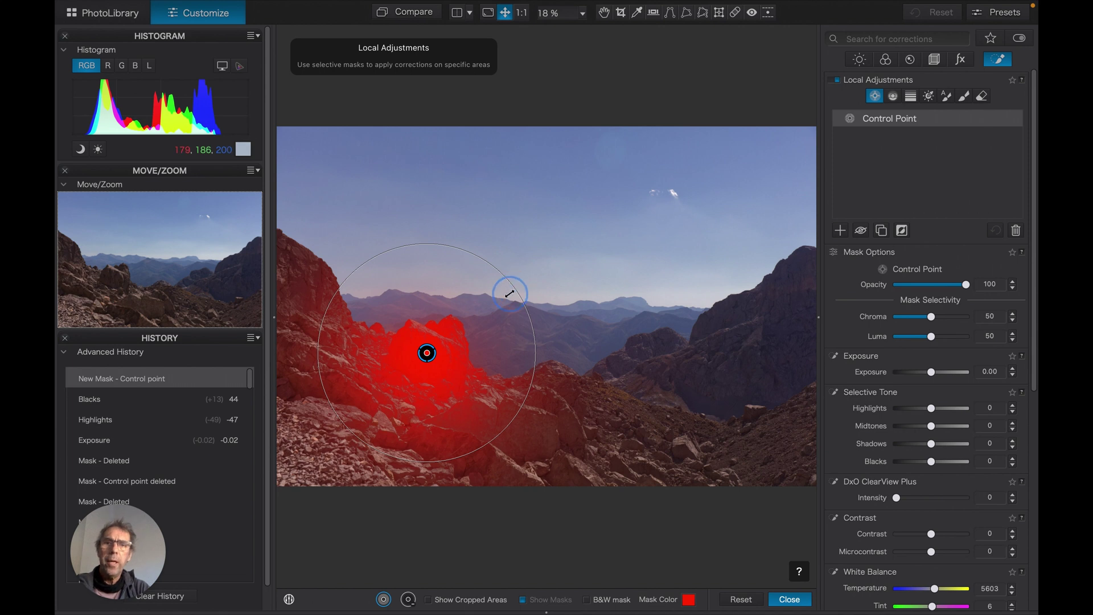
# Step: Shrink the rock control point's radius and lower its local exposure to -0.81
pyautogui.moveTo(491, 315); pyautogui.dragTo(482, 324)
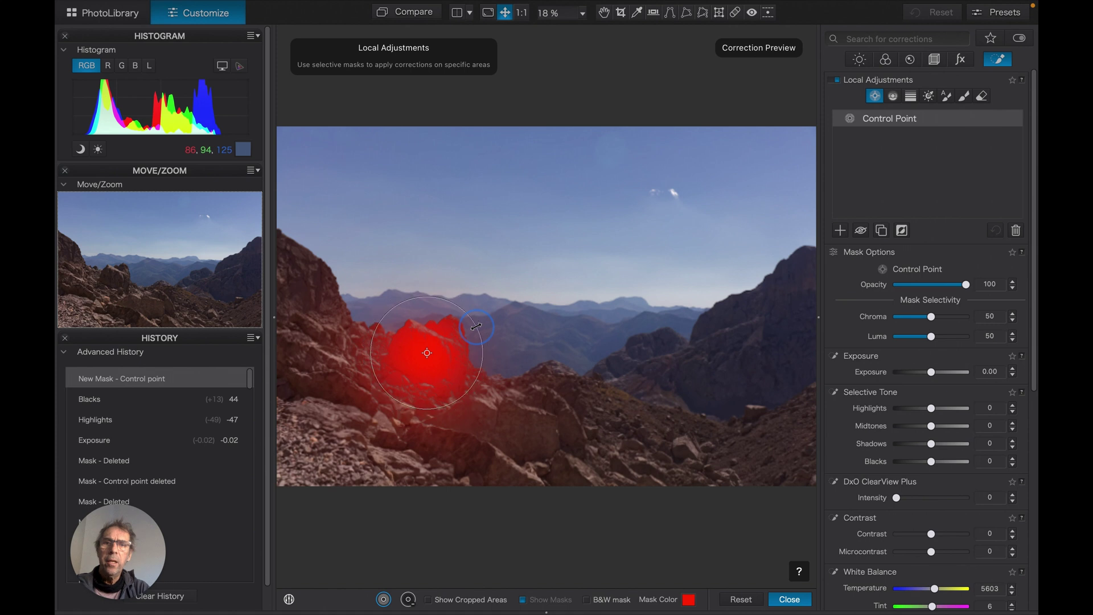
pyautogui.moveTo(476, 326); pyautogui.dragTo(473, 329)
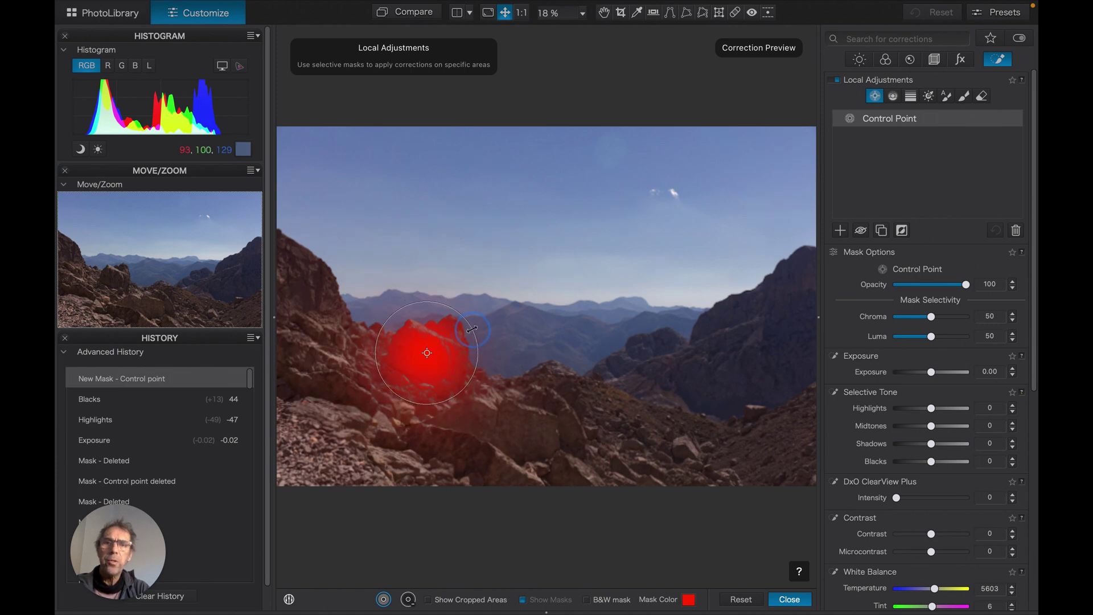
pyautogui.moveTo(472, 329); pyautogui.dragTo(473, 328)
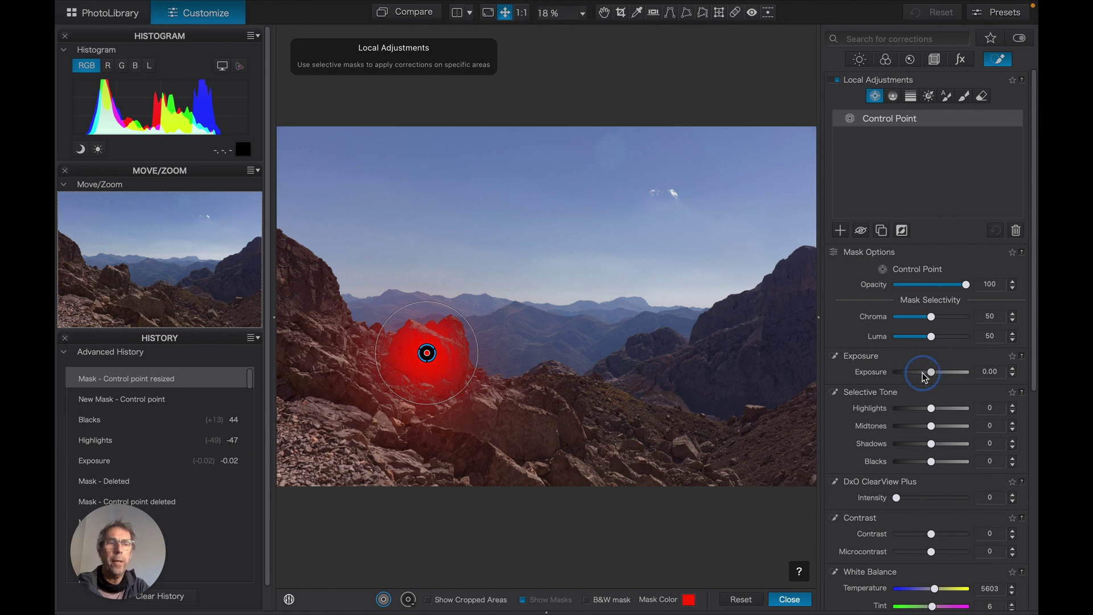
pyautogui.moveTo(923, 374); pyautogui.dragTo(920, 374)
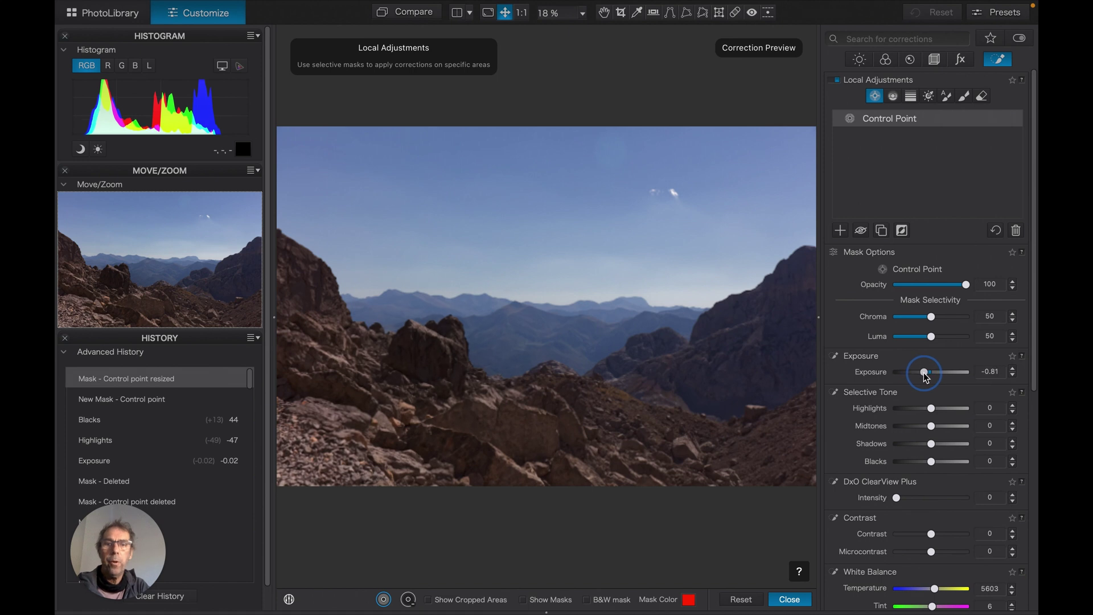
# Step: Set the rock control point's exposure to +1.09 and its mask opacity to 65
pyautogui.moveTo(924, 372); pyautogui.dragTo(943, 372)
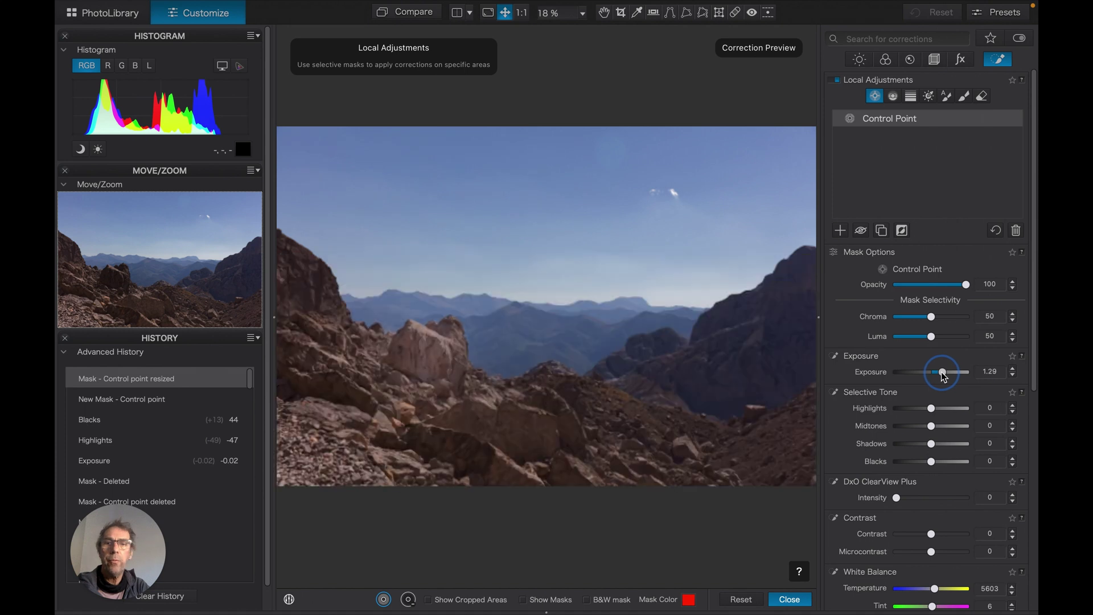
pyautogui.moveTo(942, 377); pyautogui.dragTo(942, 376)
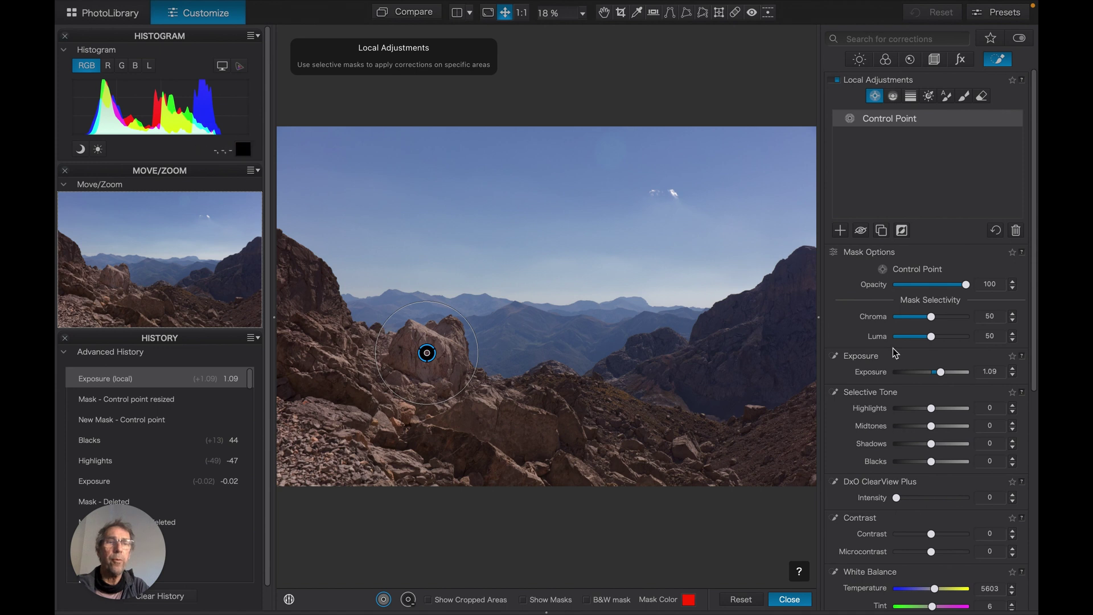
pyautogui.click(967, 285)
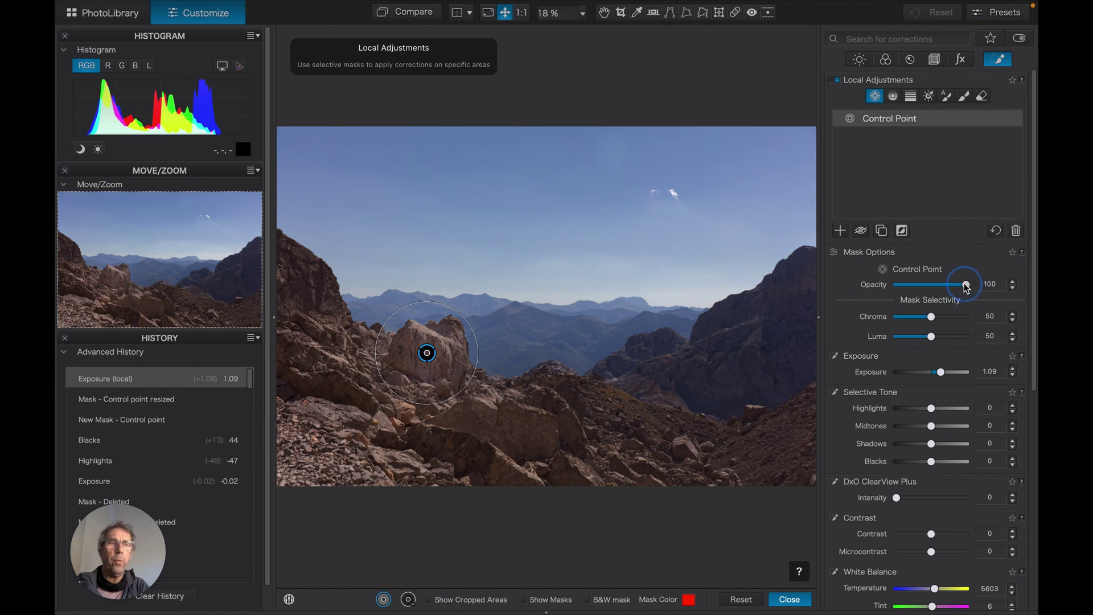
pyautogui.moveTo(967, 285); pyautogui.dragTo(940, 286)
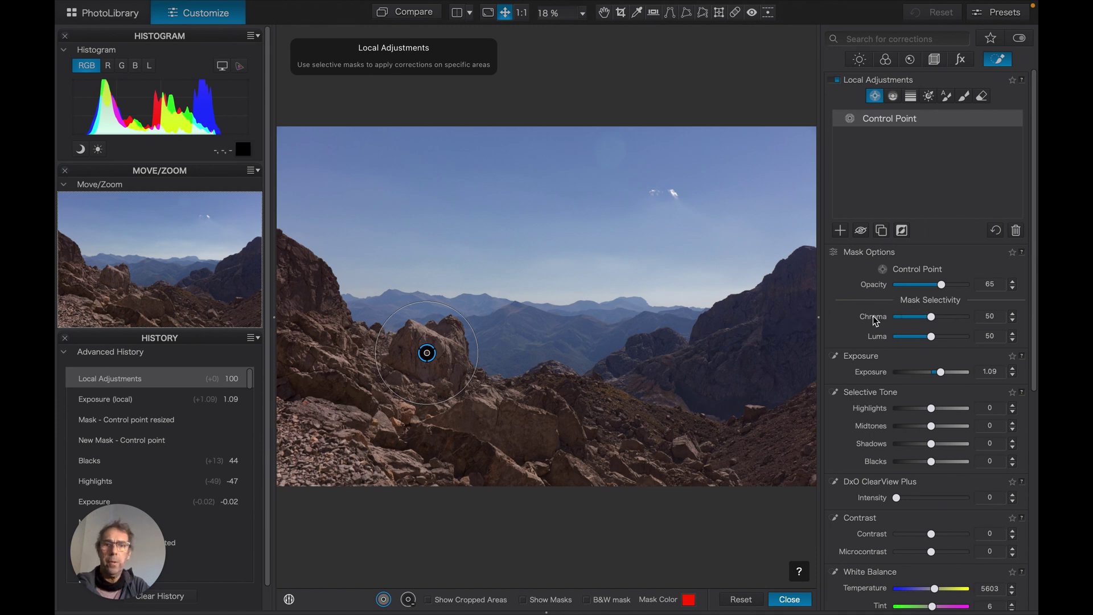
# Step: Turn on the mask overlay and set the rock mask's luma selectivity 100, chroma 0
pyautogui.click(523, 600)
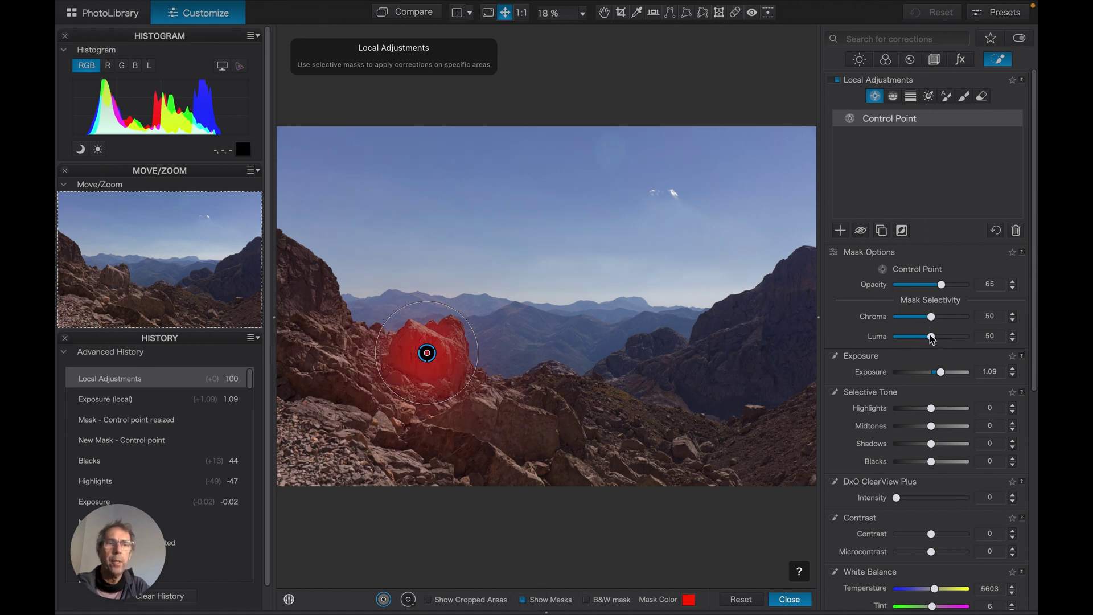
pyautogui.moveTo(932, 338); pyautogui.dragTo(898, 340)
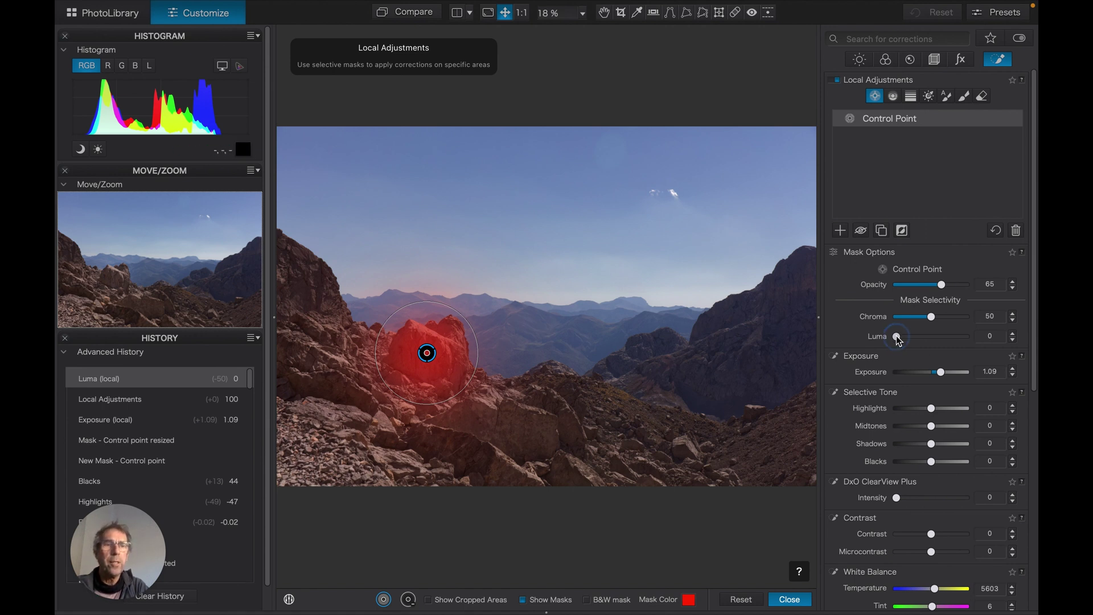
pyautogui.moveTo(898, 340); pyautogui.dragTo(1003, 348)
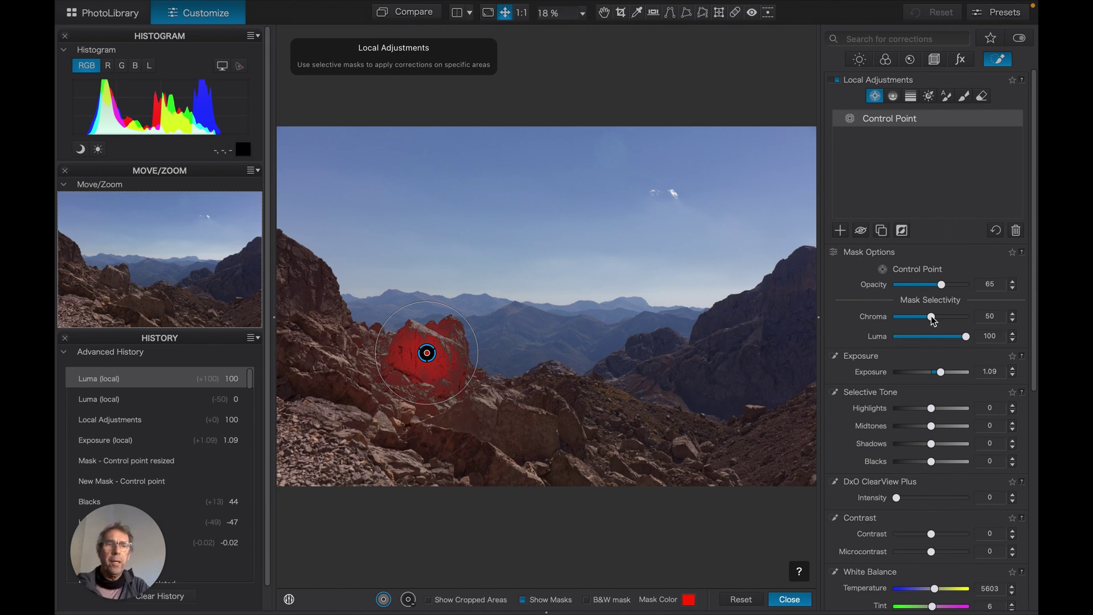
pyautogui.moveTo(933, 320); pyautogui.dragTo(882, 318)
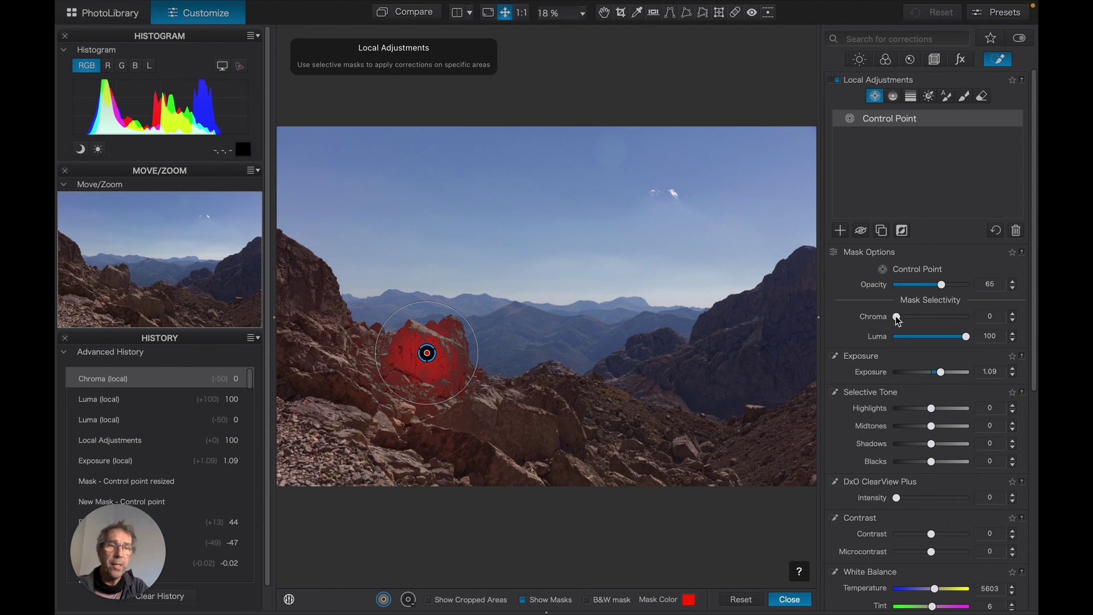
# Step: Rebalance the rock mask's selectivity to chroma 54 and luma 58
pyautogui.moveTo(897, 317); pyautogui.dragTo(991, 312)
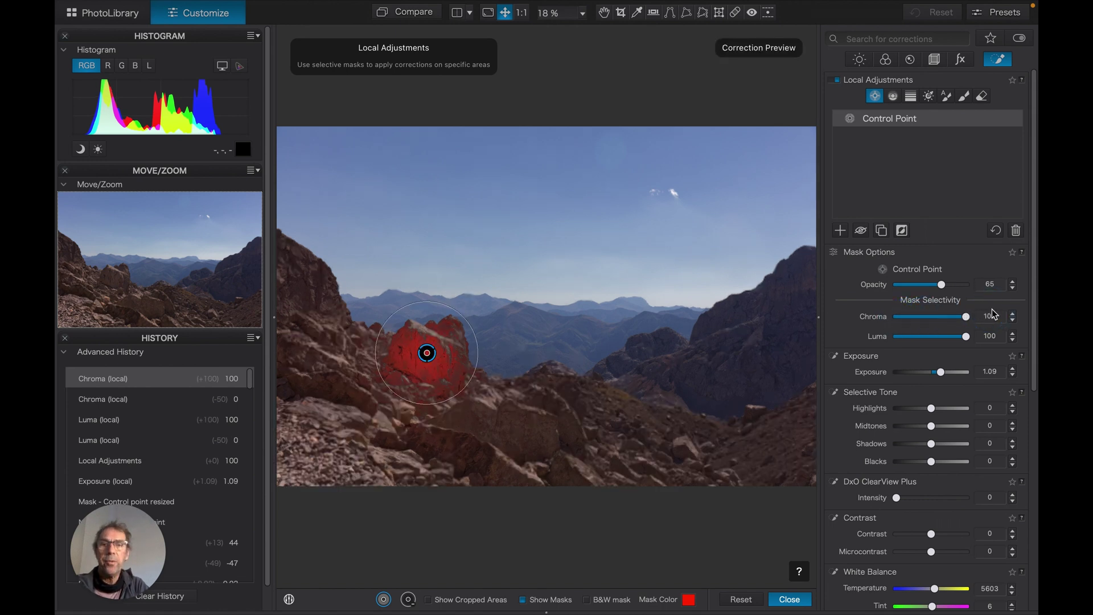
pyautogui.click(967, 319)
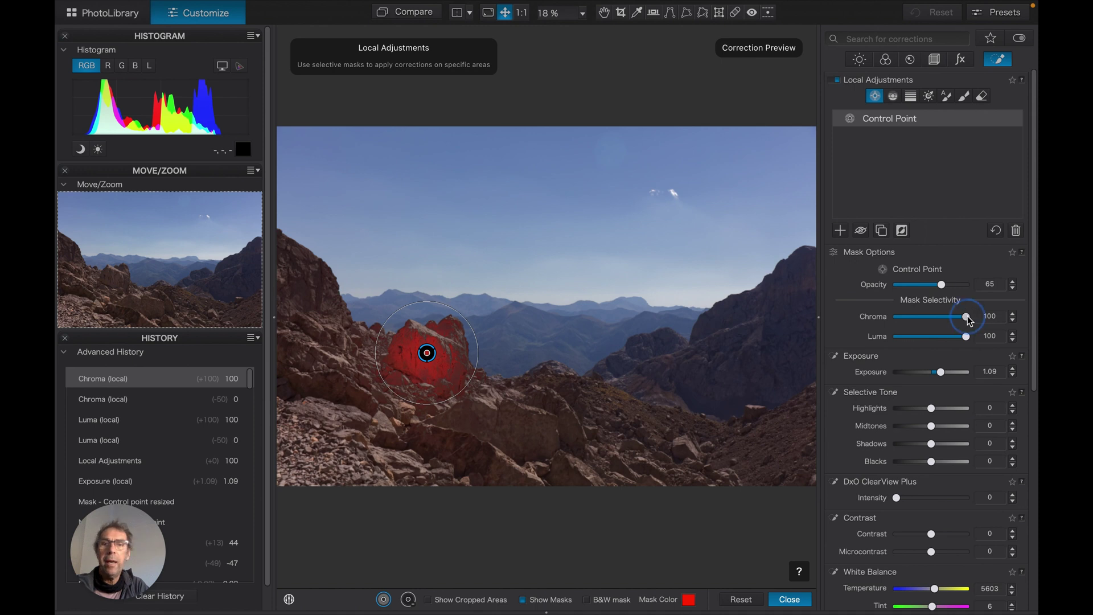
pyautogui.moveTo(969, 320); pyautogui.dragTo(892, 322)
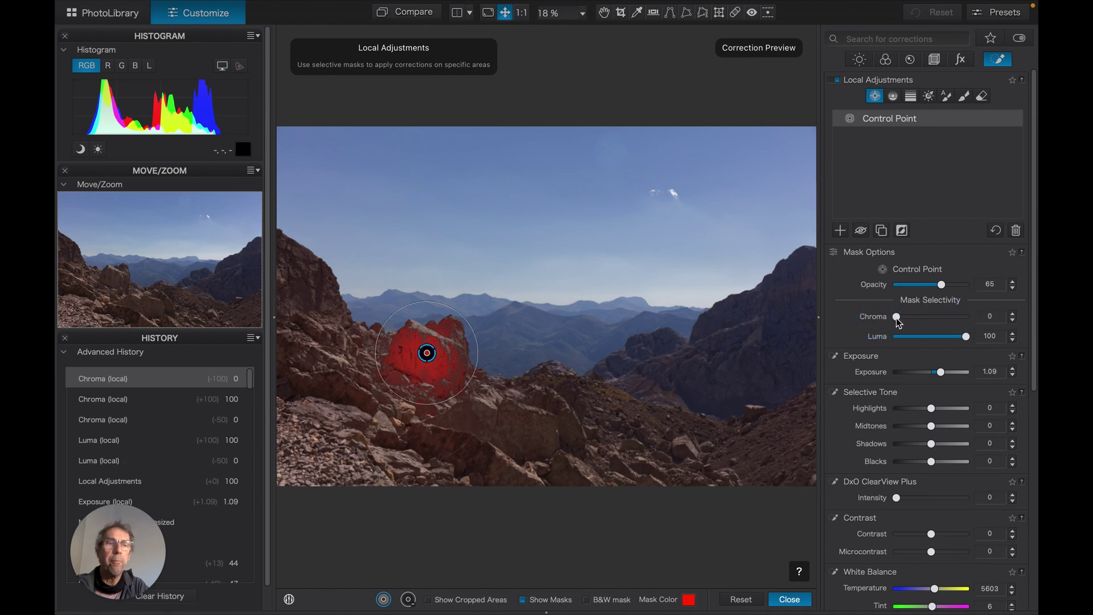
pyautogui.moveTo(898, 318); pyautogui.dragTo(937, 320)
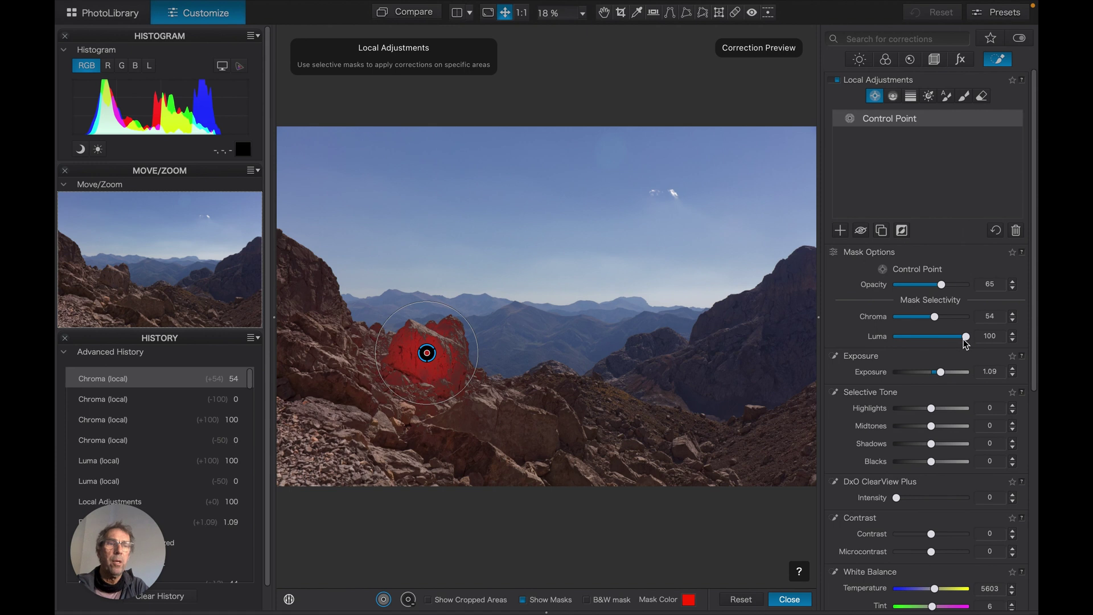
pyautogui.moveTo(968, 337); pyautogui.dragTo(938, 338)
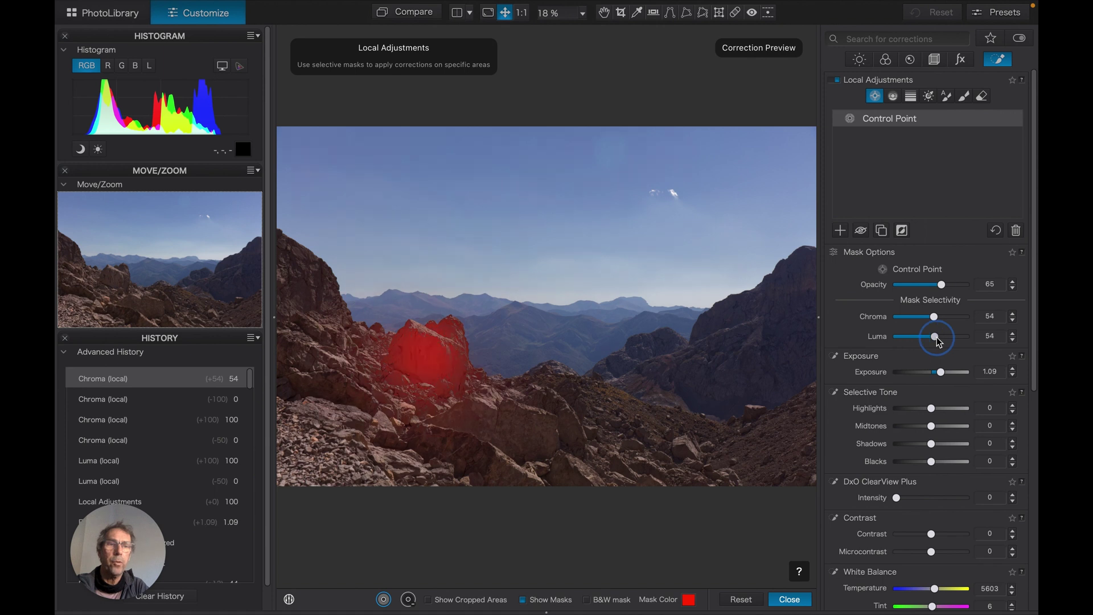
pyautogui.moveTo(937, 339); pyautogui.dragTo(938, 338)
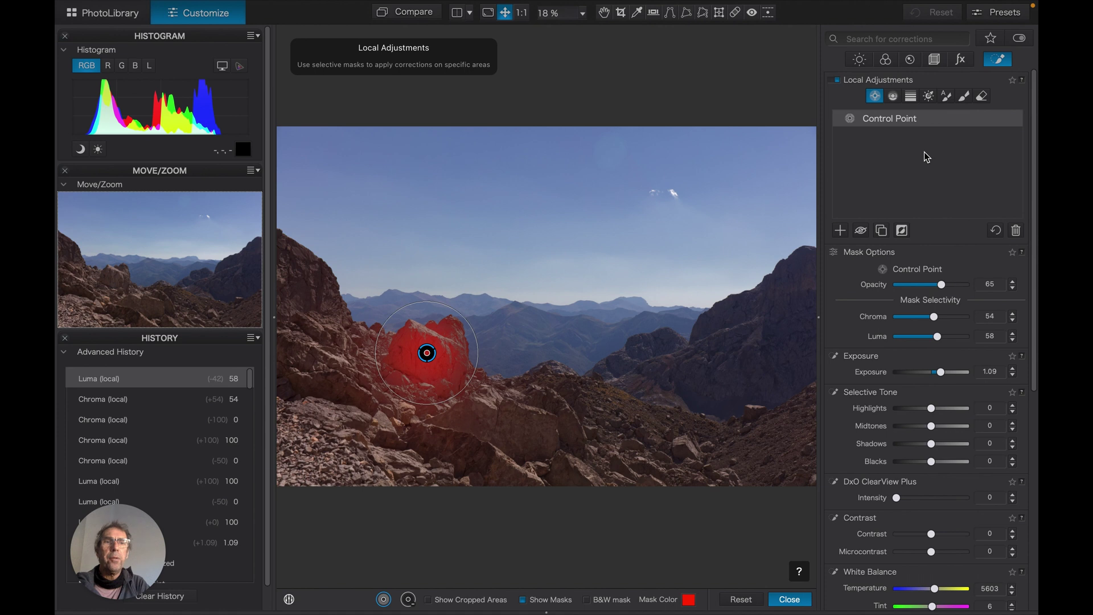
pyautogui.click(893, 96)
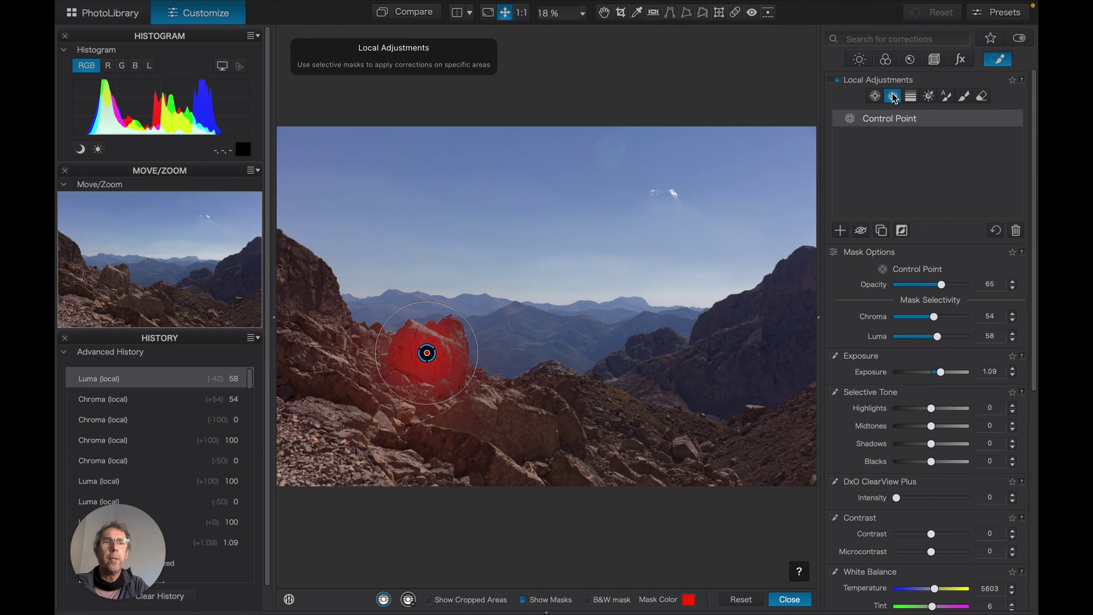
# Step: Deselect the rock mask and draw a control line across the sky toward the horizon
pyautogui.click(841, 231)
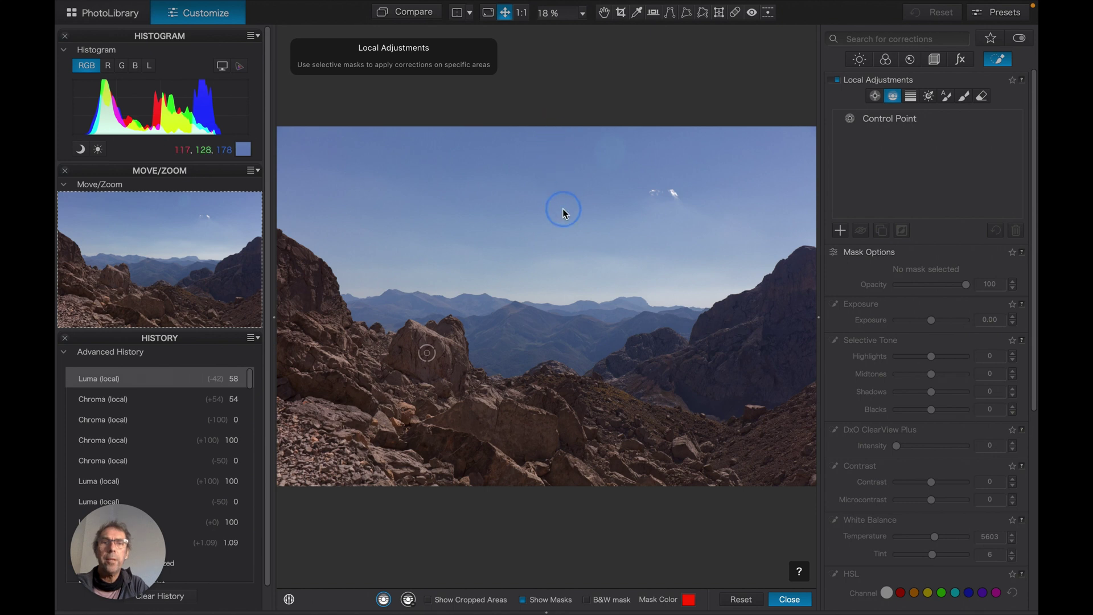
pyautogui.moveTo(561, 215)
pyautogui.mouseDown()
pyautogui.moveTo(550, 263)
pyautogui.moveTo(565, 283)
pyautogui.mouseUp()
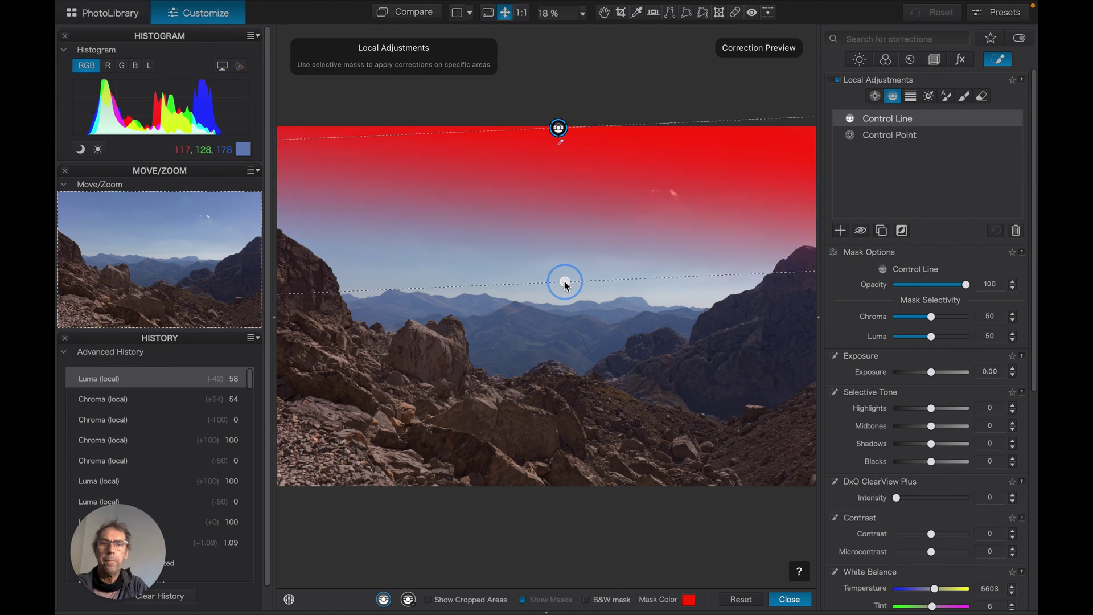
pyautogui.moveTo(566, 291); pyautogui.dragTo(563, 293)
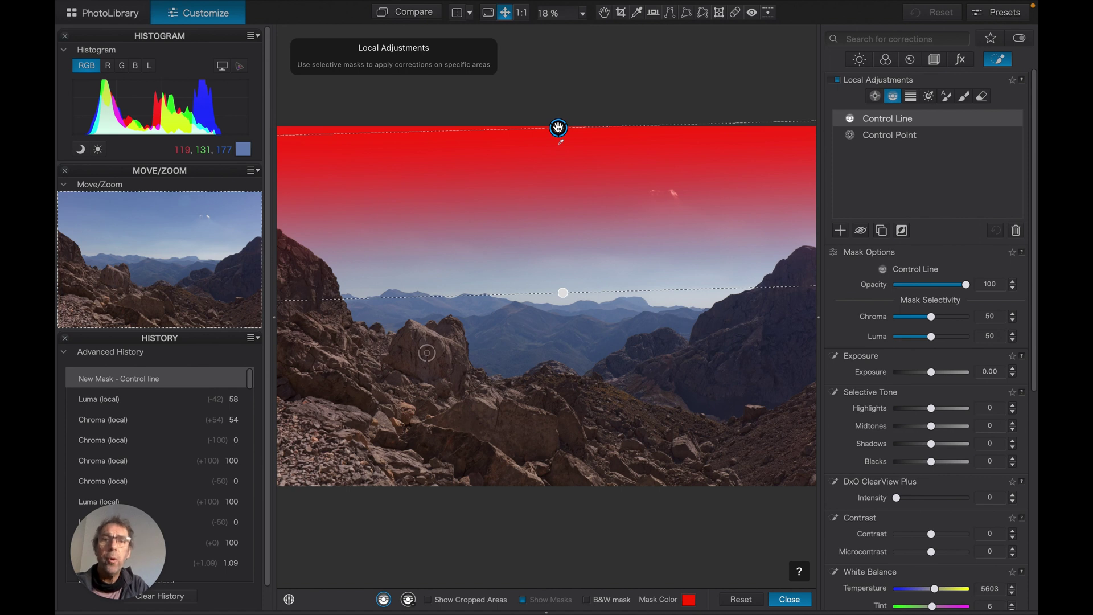
pyautogui.moveTo(558, 128); pyautogui.dragTo(560, 163)
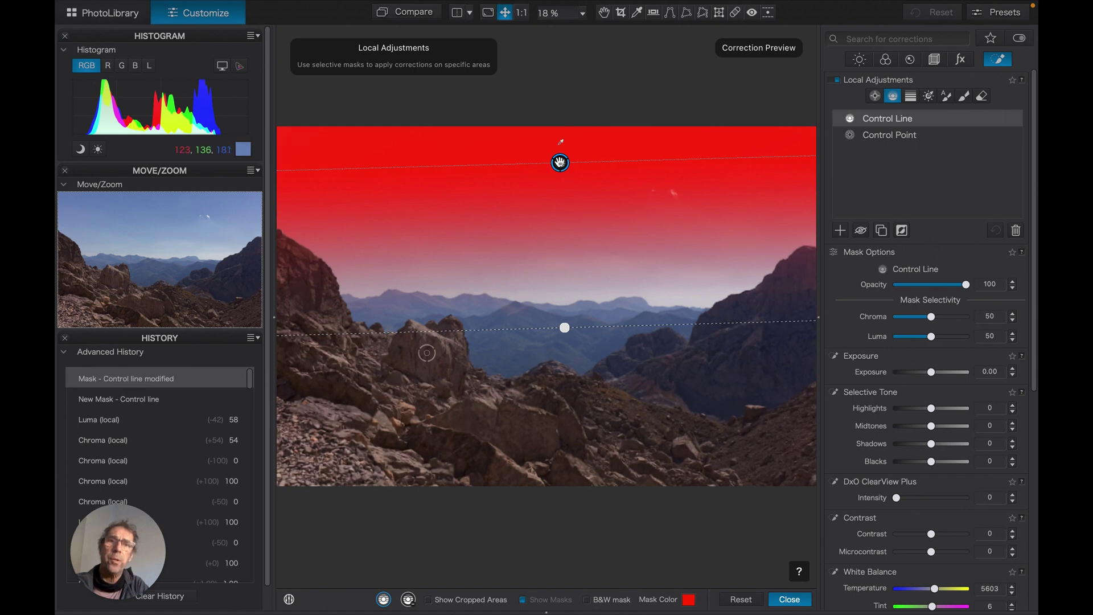
pyautogui.moveTo(560, 162); pyautogui.dragTo(564, 151)
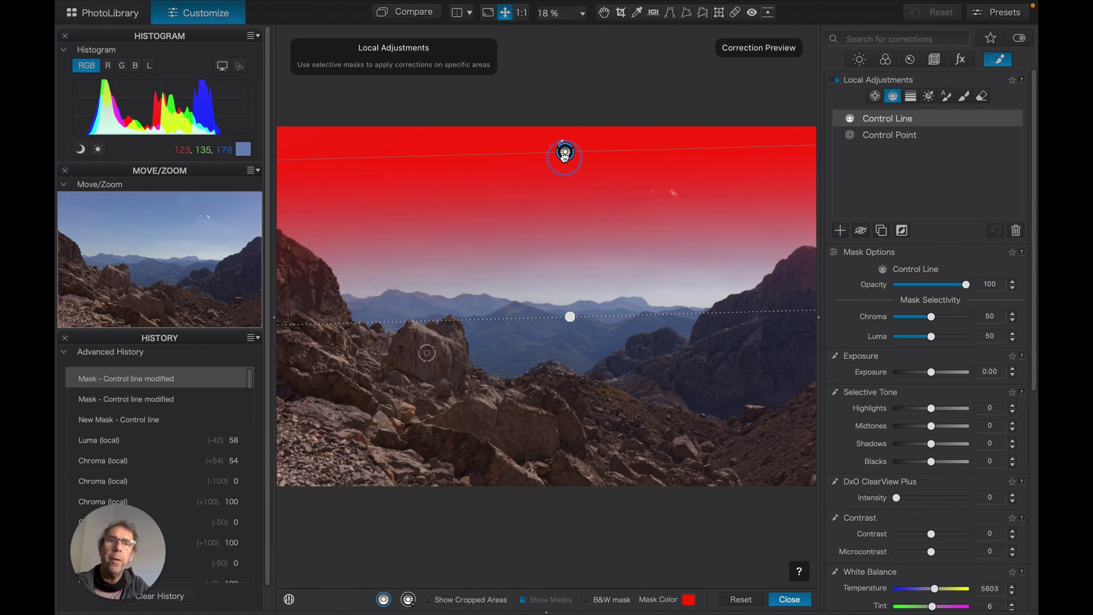
pyautogui.click(565, 168)
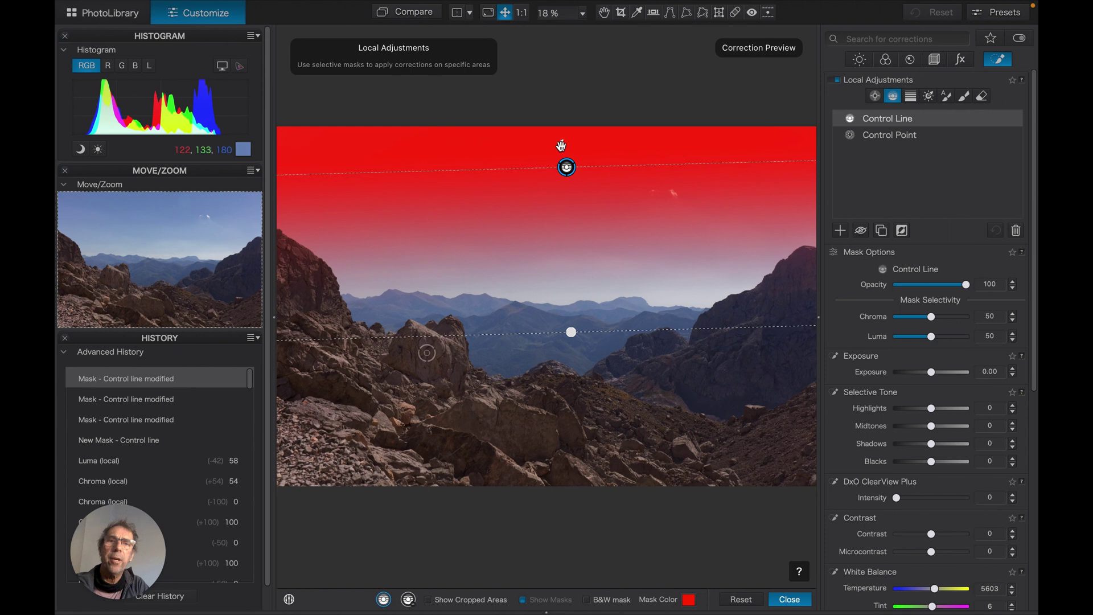
# Step: Refine the control line so its sky mask fades out just above the distant ridge
pyautogui.click(561, 142)
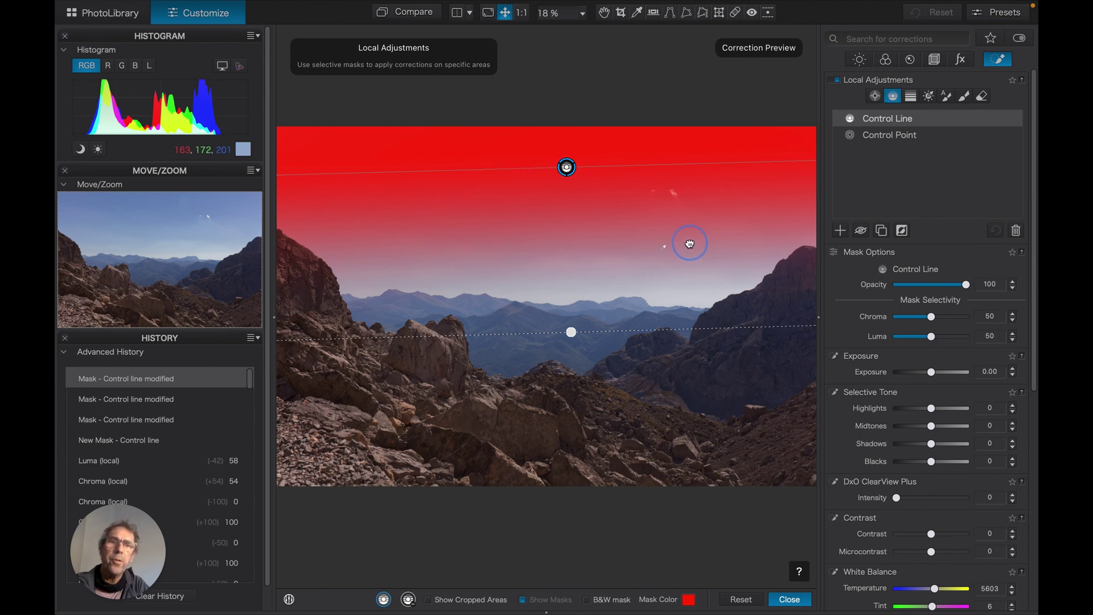
pyautogui.moveTo(705, 245); pyautogui.dragTo(705, 245)
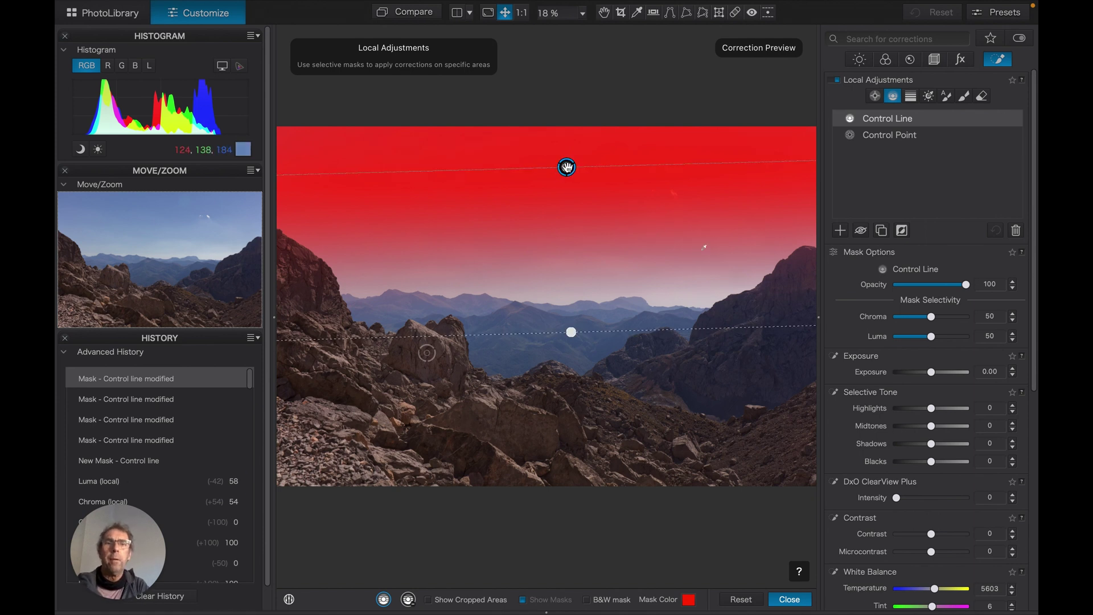
pyautogui.moveTo(572, 160); pyautogui.dragTo(574, 129)
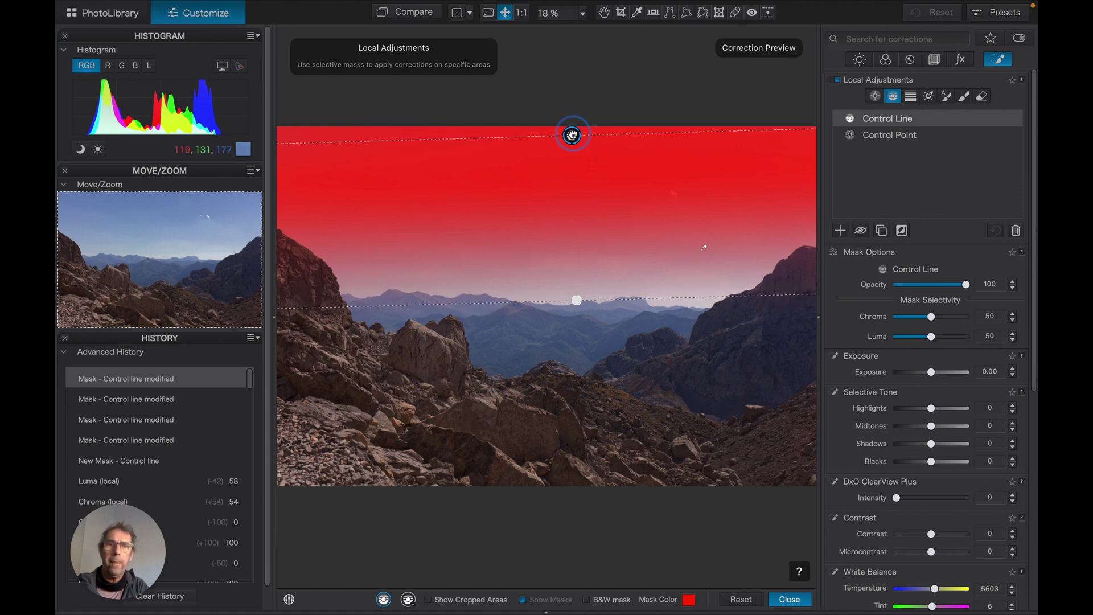
pyautogui.moveTo(574, 129); pyautogui.dragTo(572, 129)
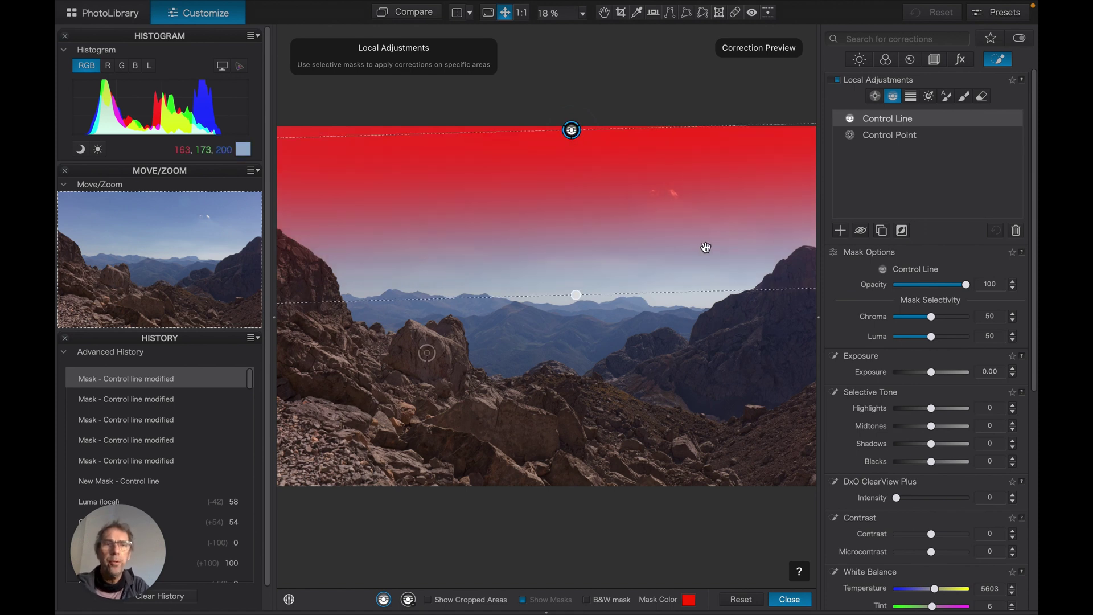
pyautogui.click(799, 269)
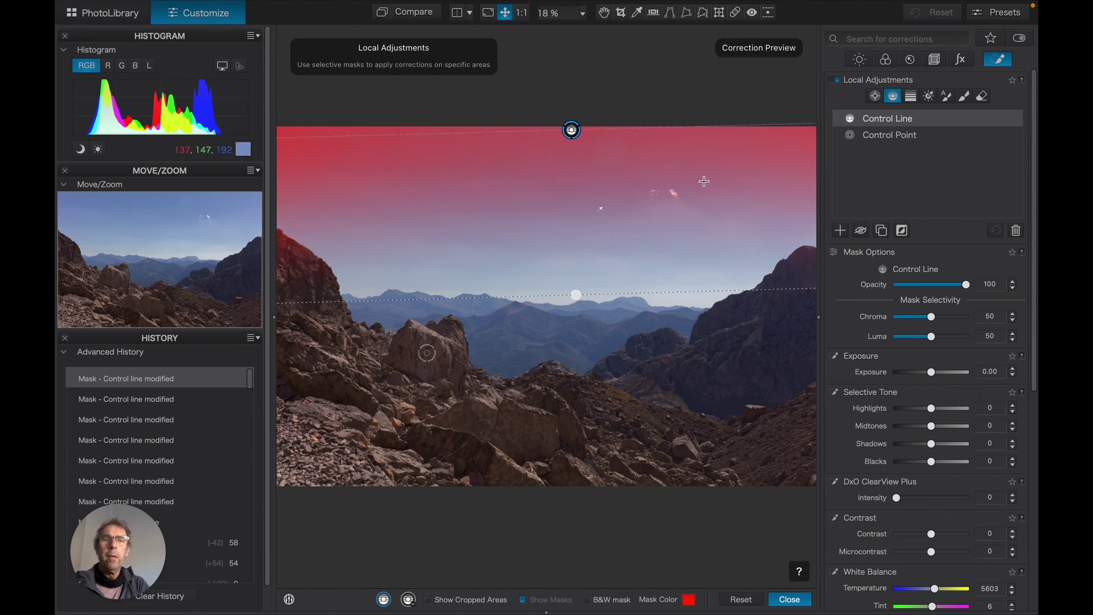
pyautogui.click(575, 293)
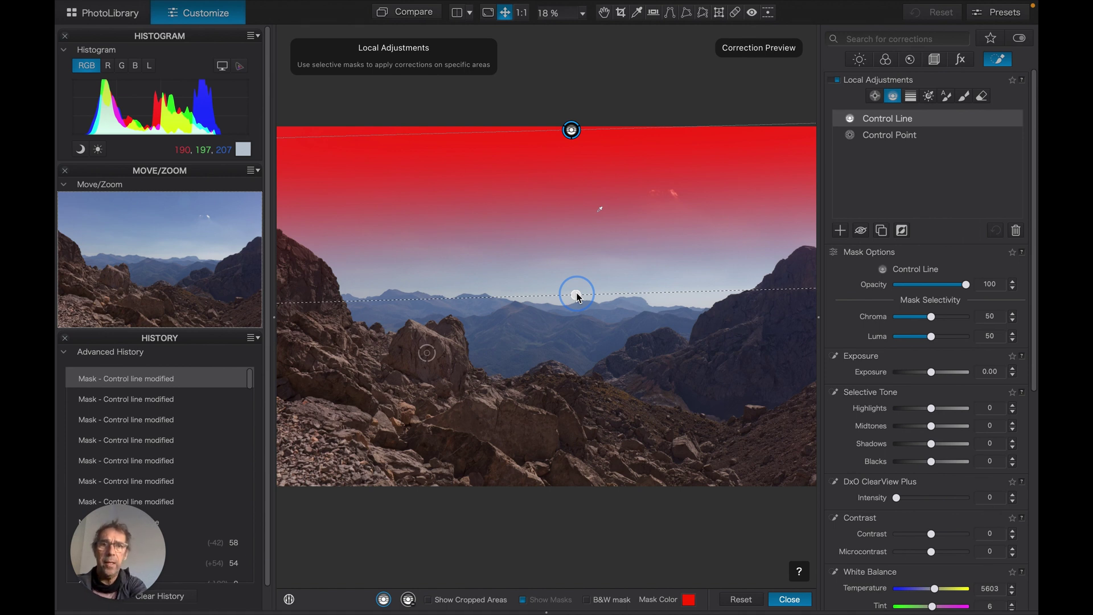
# Step: Reselect the control line and raise its lower boundary so the mask ends mid-sky
pyautogui.click(569, 145)
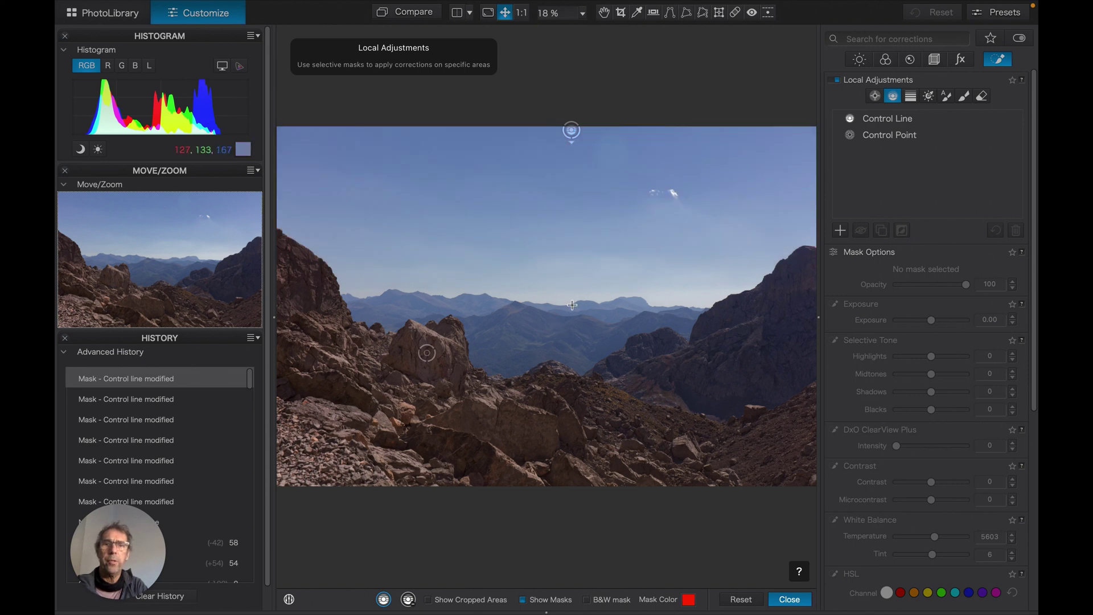
pyautogui.click(571, 132)
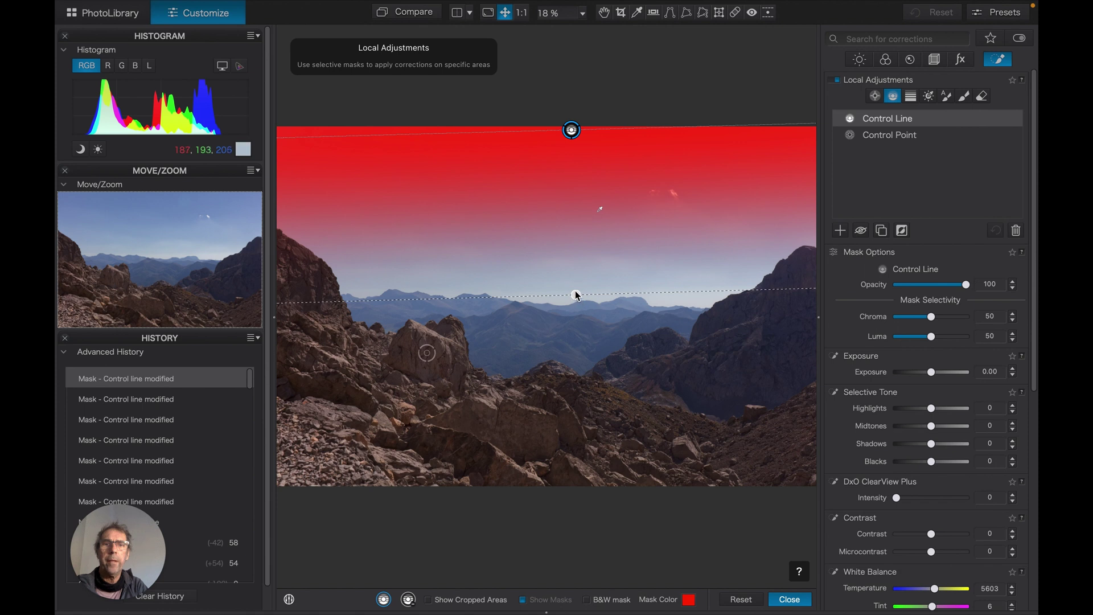
pyautogui.moveTo(576, 295); pyautogui.dragTo(577, 231)
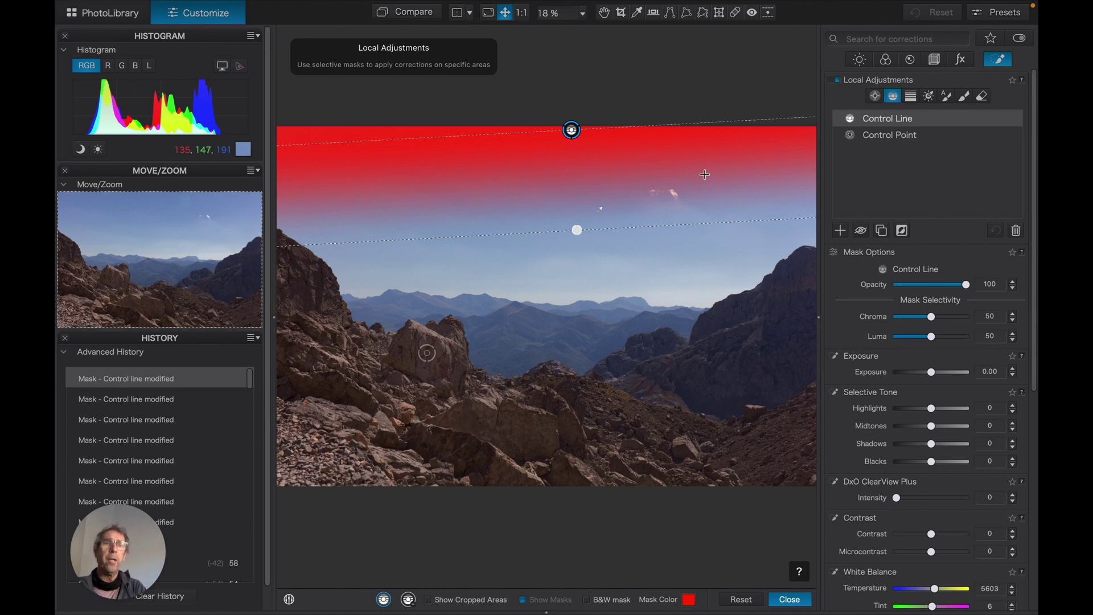
# Step: Draw a graduated filter up from the bottom-left corner and lower its exposure to -1.01
pyautogui.click(911, 97)
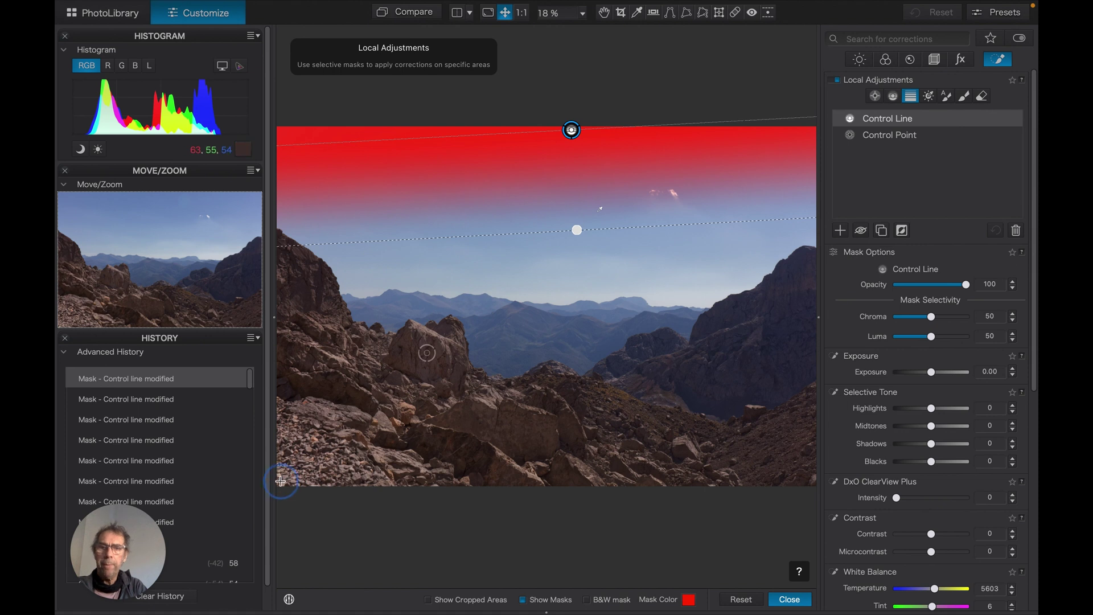
pyautogui.moveTo(280, 481)
pyautogui.mouseDown()
pyautogui.moveTo(367, 398)
pyautogui.moveTo(353, 380)
pyautogui.mouseUp()
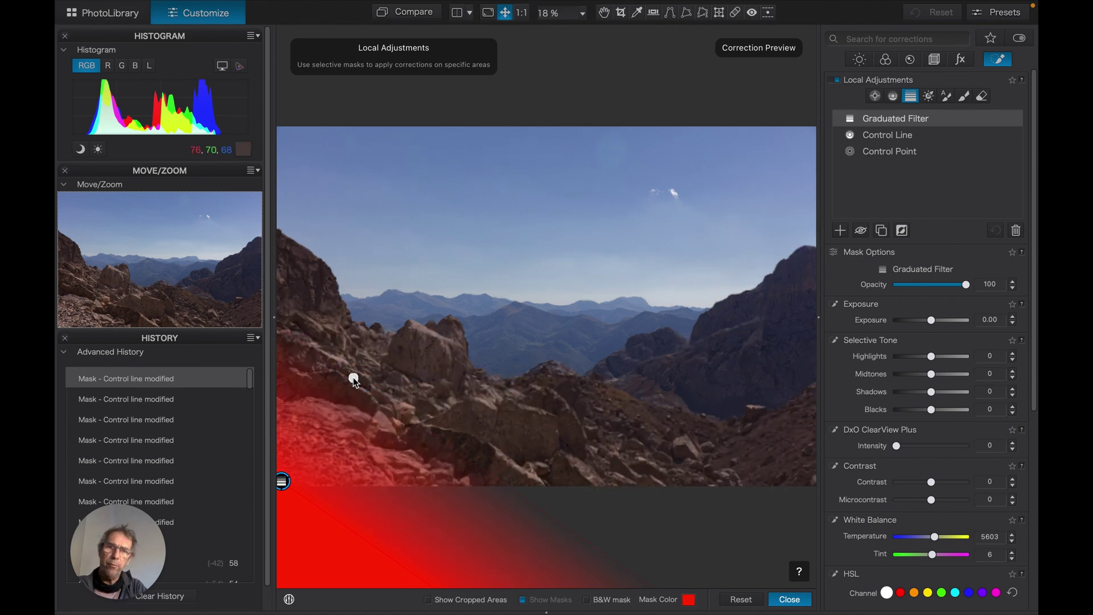
pyautogui.click(352, 377)
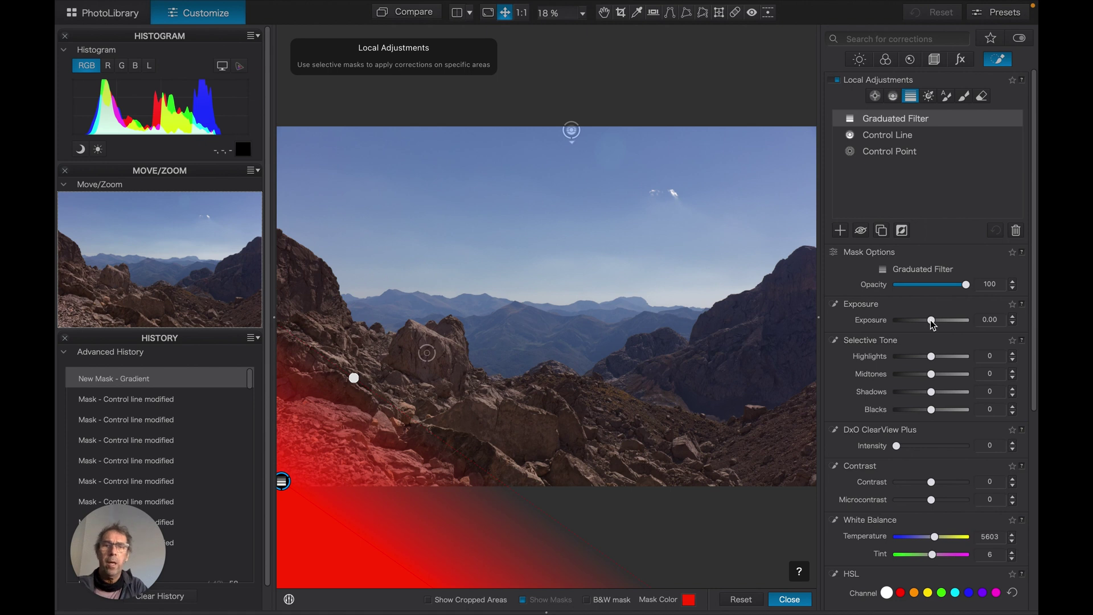
pyautogui.moveTo(932, 320); pyautogui.dragTo(922, 320)
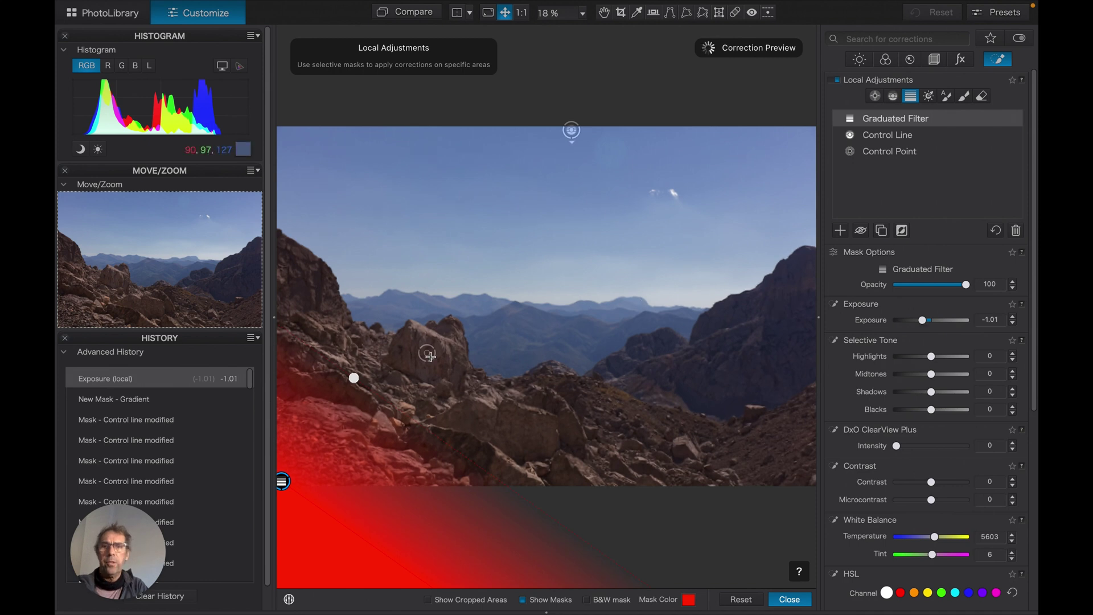
# Step: Brighten the rock control point to 1.26 exposure and hide the mask overlay
pyautogui.click(427, 353)
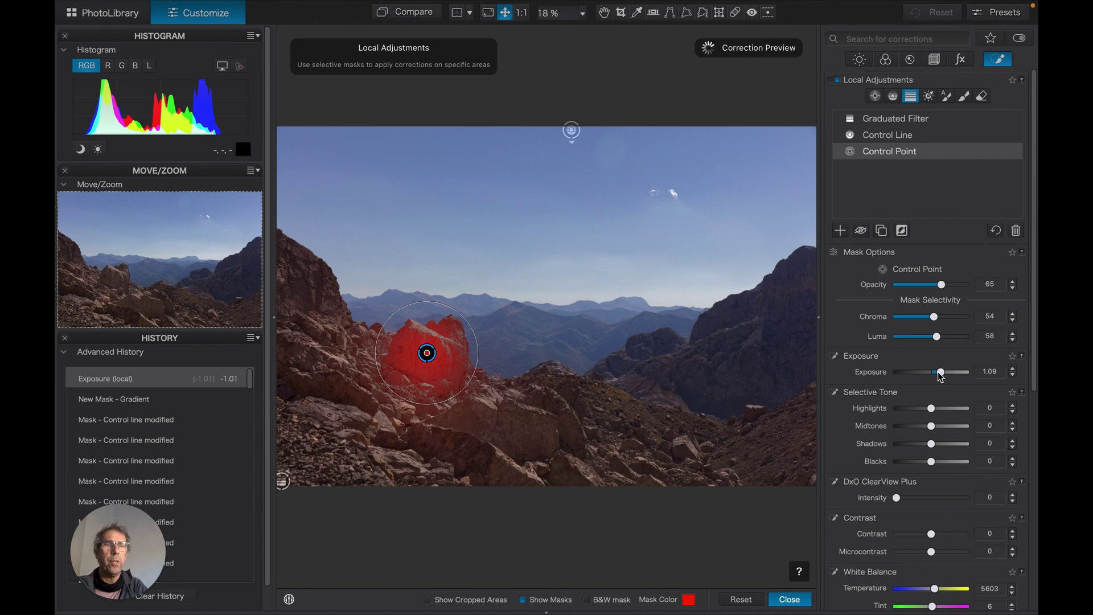
pyautogui.moveTo(942, 374); pyautogui.dragTo(946, 374)
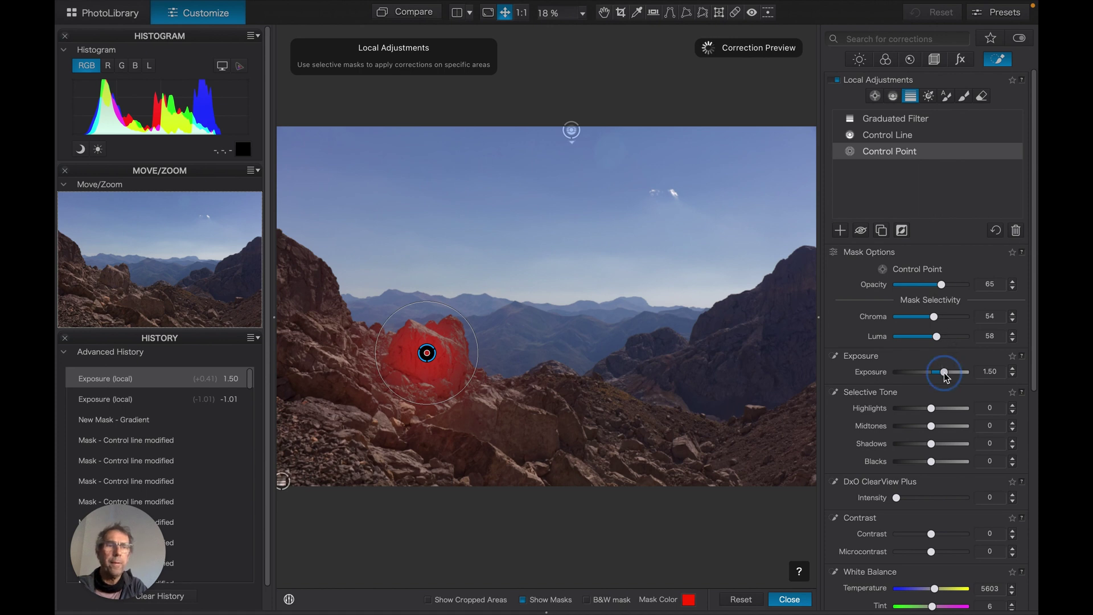
pyautogui.moveTo(945, 373); pyautogui.dragTo(942, 373)
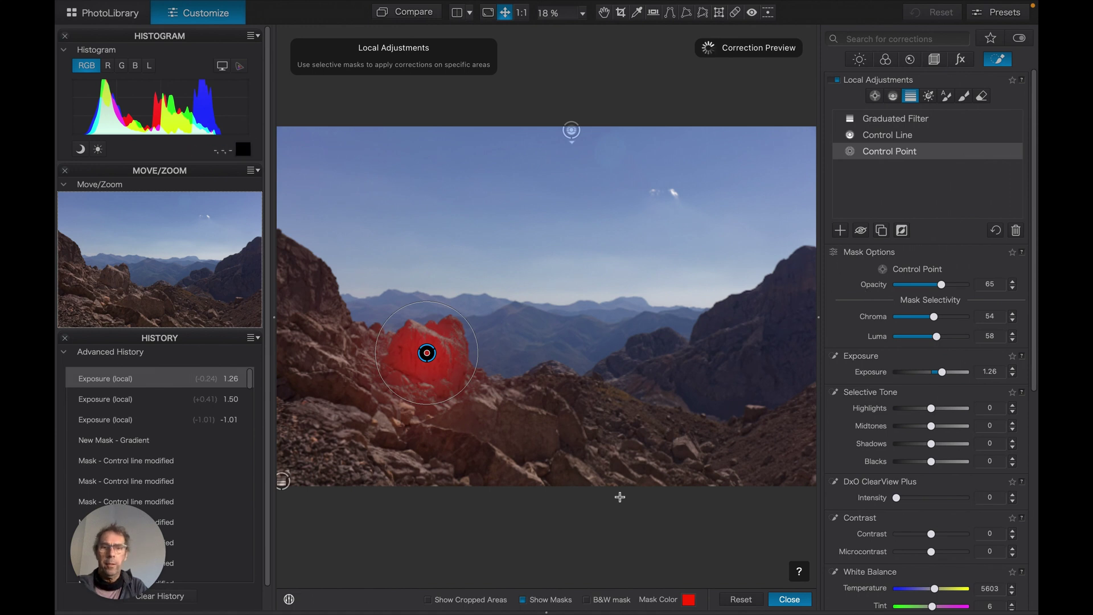
pyautogui.click(523, 599)
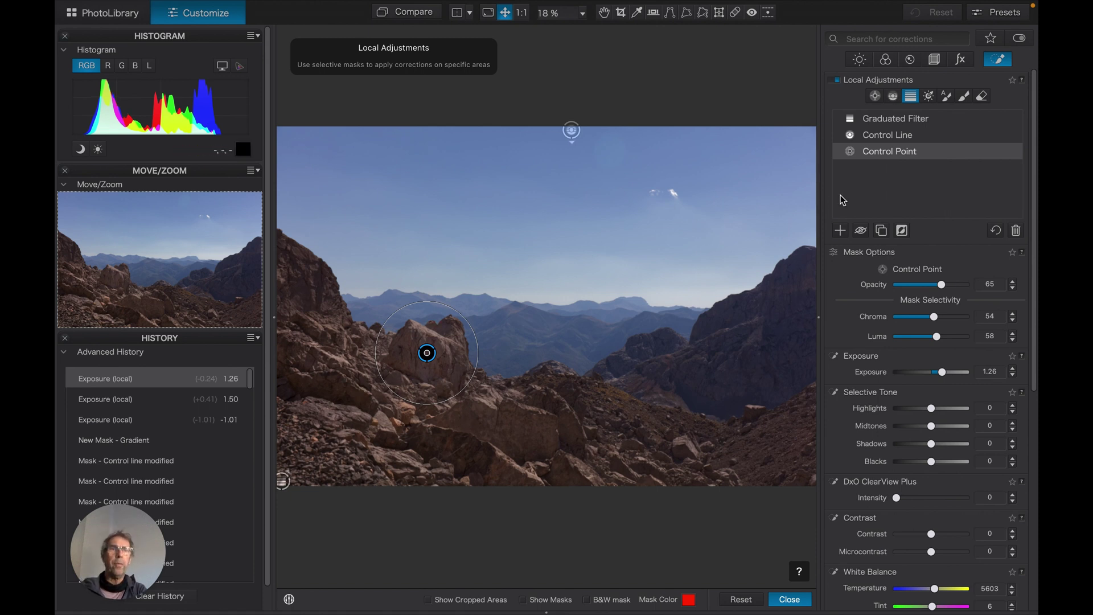
pyautogui.moveTo(887, 135)
pyautogui.click(928, 135)
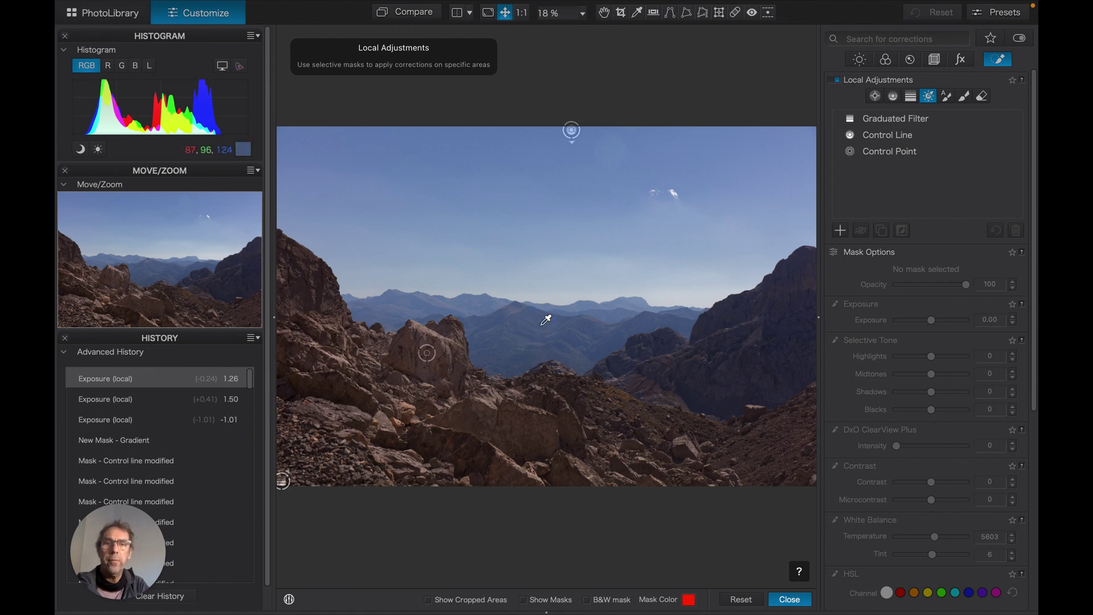
# Step: Place a luminosity mask on the hazy distant mountains, covering tones 78–124
pyautogui.click(539, 326)
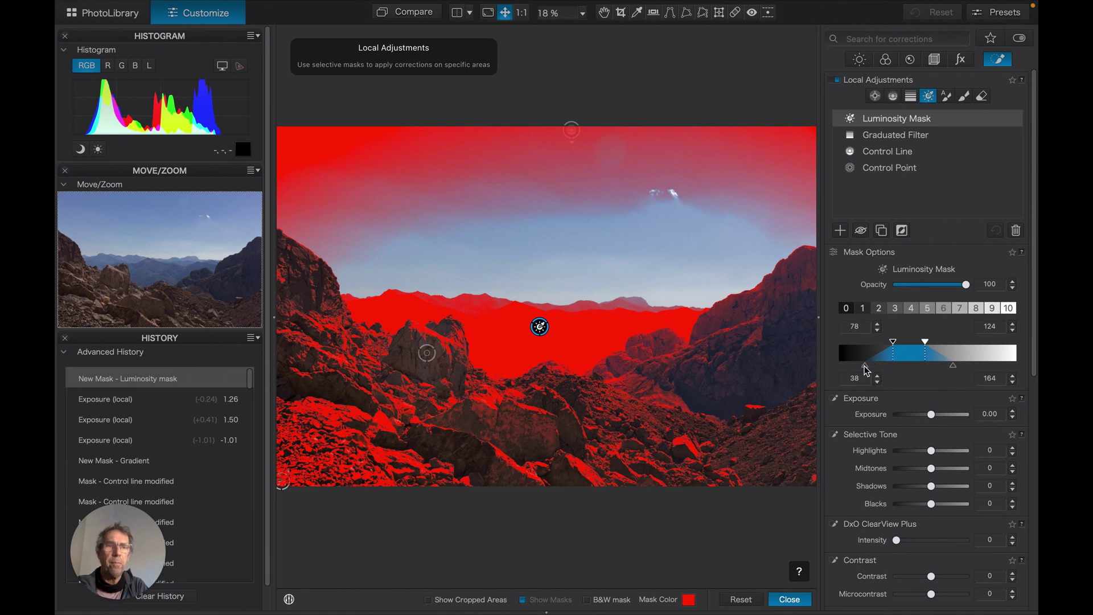
# Step: Display the luminosity mask's red coverage overlay across the landscape
pyautogui.click(955, 370)
# Step: Narrow the luminosity mask's feathering to 54 on the dark side and about 151 on the bright side
pyautogui.moveTo(955, 370); pyautogui.dragTo(932, 367)
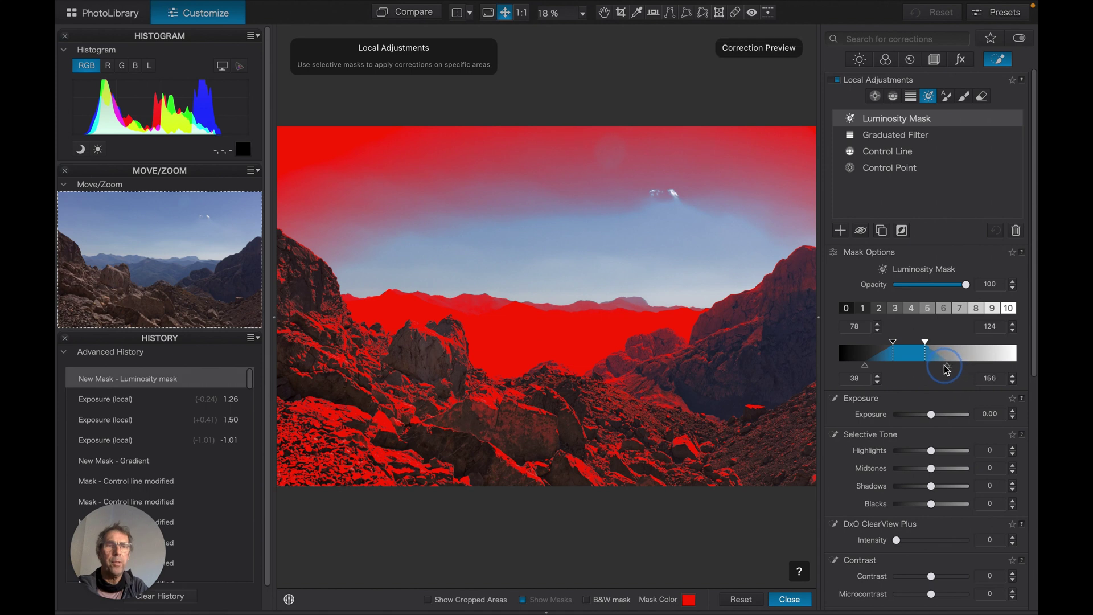
pyautogui.moveTo(932, 367); pyautogui.dragTo(928, 369)
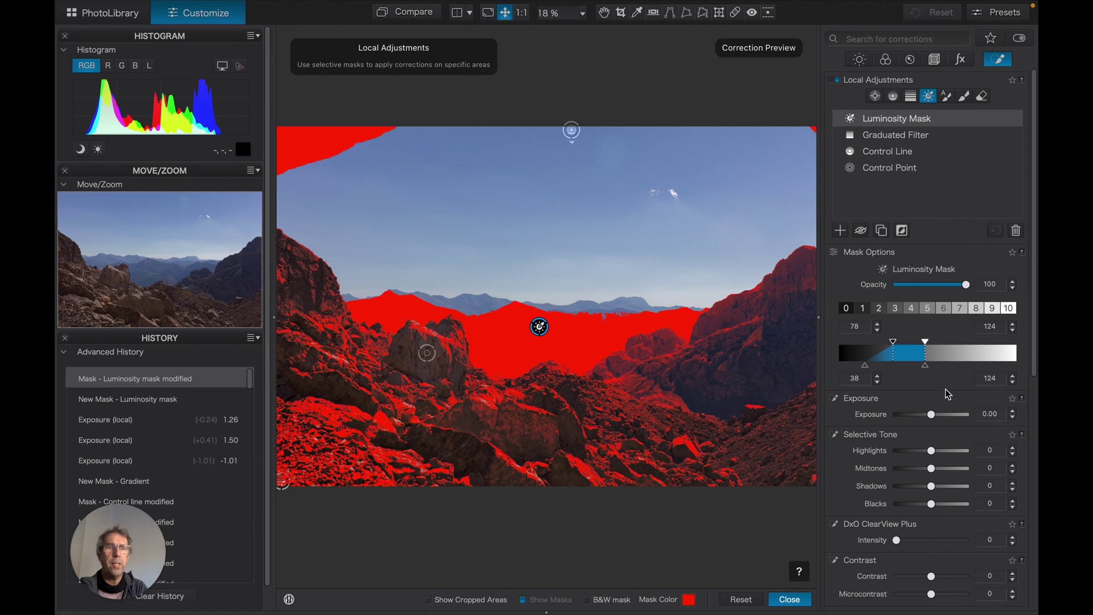
pyautogui.click(926, 367)
pyautogui.moveTo(926, 367); pyautogui.dragTo(945, 369)
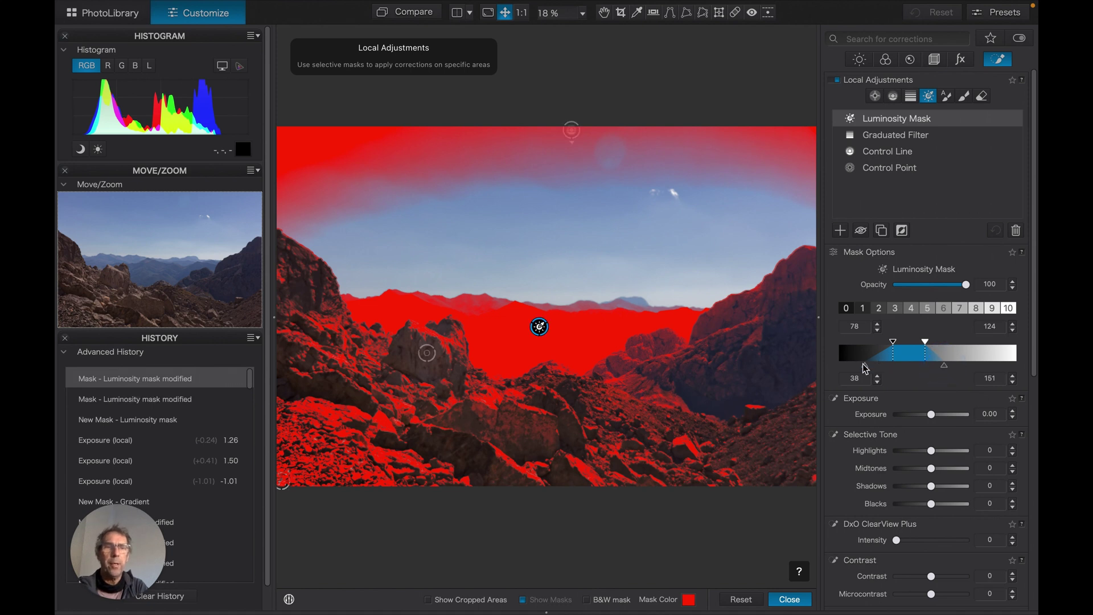
pyautogui.moveTo(863, 366); pyautogui.dragTo(897, 369)
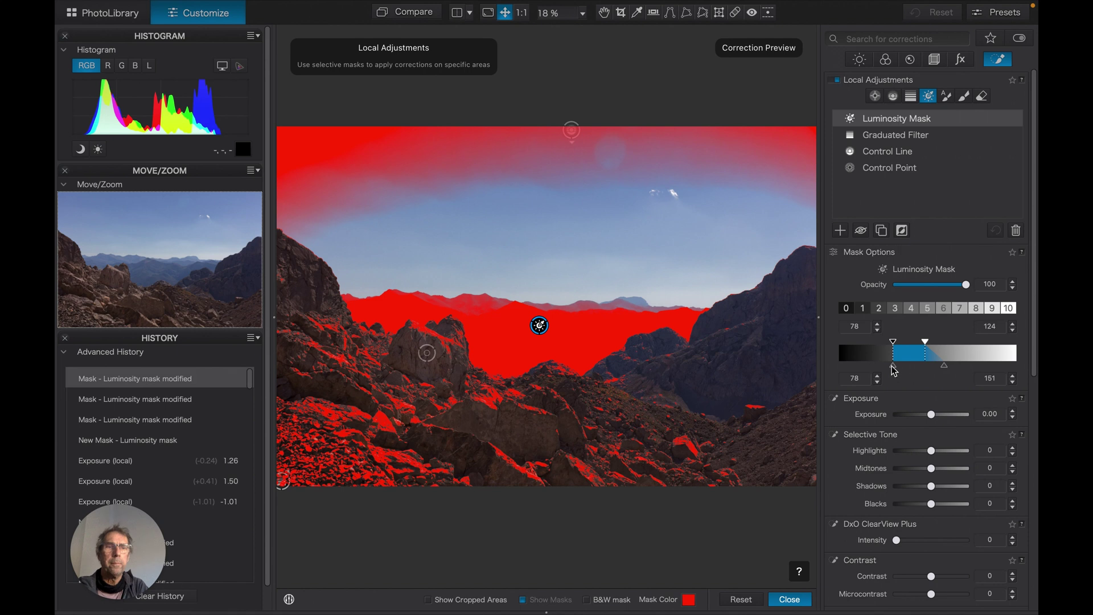
pyautogui.click(872, 366)
pyautogui.moveTo(869, 366); pyautogui.dragTo(870, 366)
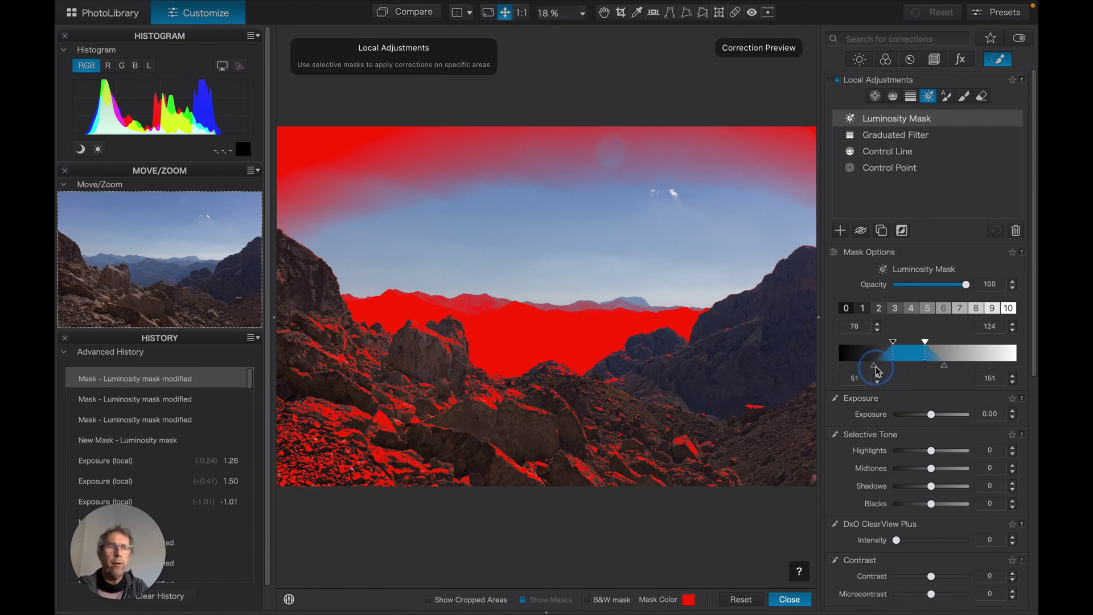
pyautogui.moveTo(877, 371); pyautogui.dragTo(879, 369)
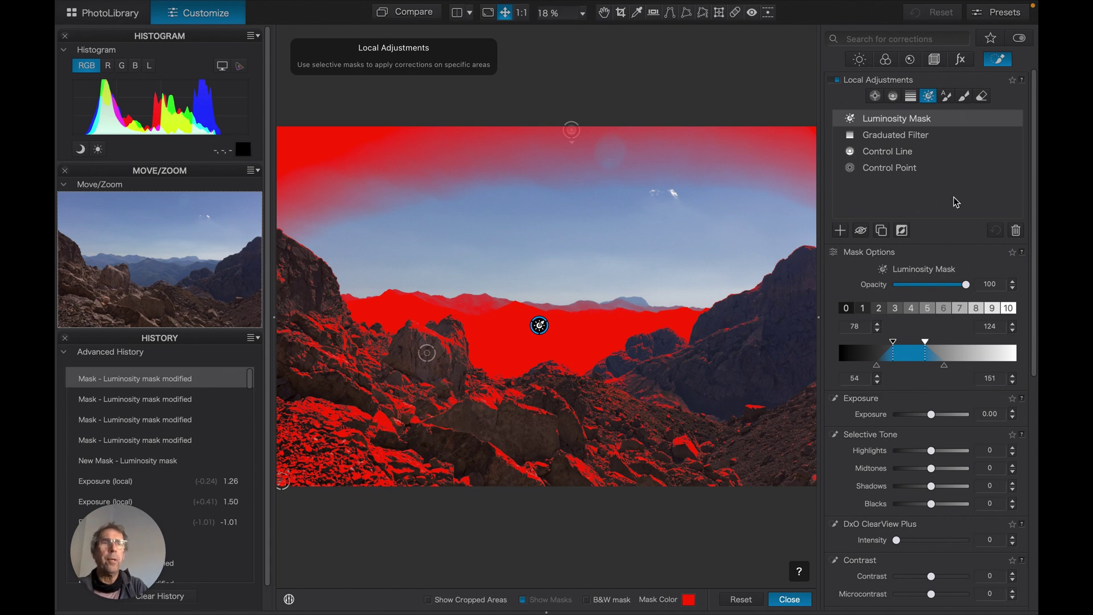
# Step: Erase the luminosity mask from the upper sky with the eraser at full strength
pyautogui.click(982, 96)
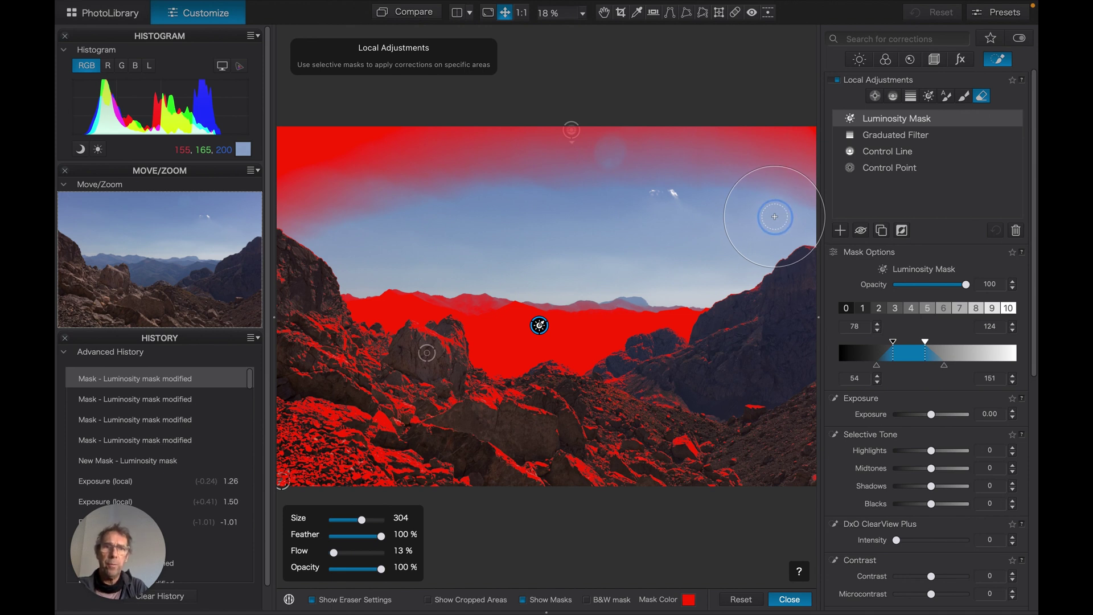
pyautogui.moveTo(776, 215)
pyautogui.mouseDown()
pyautogui.moveTo(776, 141)
pyautogui.moveTo(791, 142)
pyautogui.moveTo(788, 171)
pyautogui.moveTo(805, 122)
pyautogui.moveTo(785, 175)
pyautogui.moveTo(806, 126)
pyautogui.moveTo(695, 141)
pyautogui.moveTo(786, 147)
pyautogui.moveTo(757, 141)
pyautogui.mouseUp()
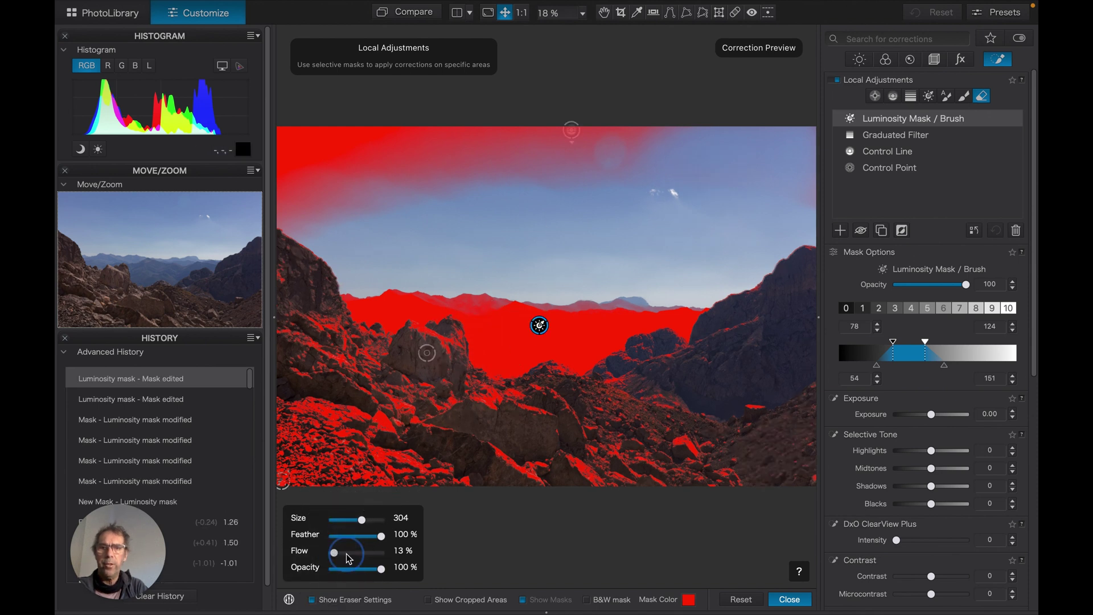
pyautogui.moveTo(335, 552); pyautogui.dragTo(393, 552)
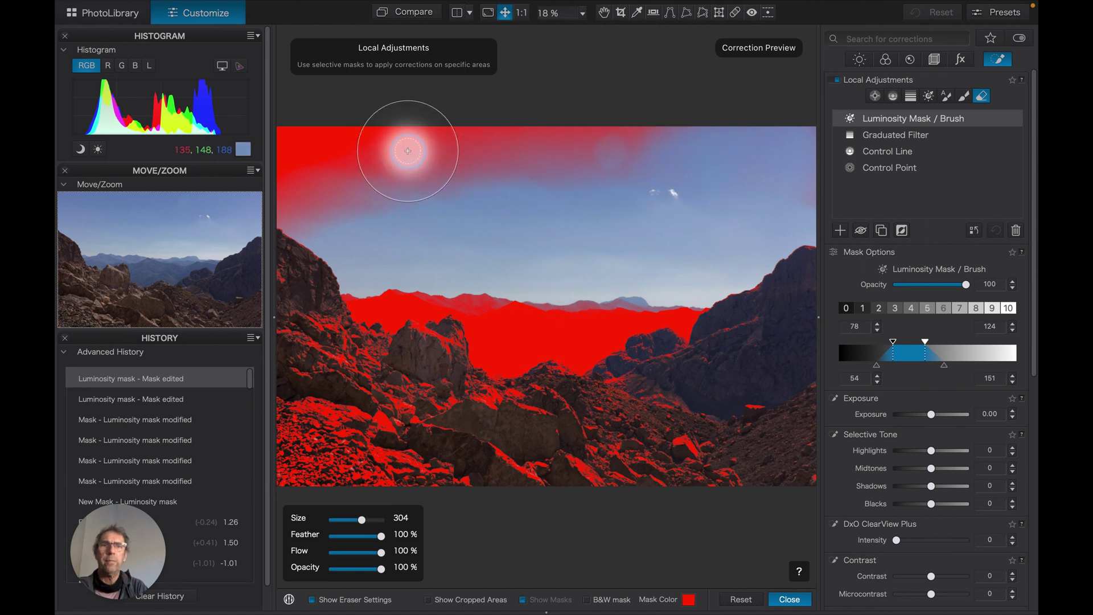
pyautogui.moveTo(408, 150)
pyautogui.mouseDown()
pyautogui.moveTo(725, 142)
pyautogui.moveTo(531, 118)
pyautogui.moveTo(451, 118)
pyautogui.moveTo(392, 148)
pyautogui.moveTo(244, 127)
pyautogui.moveTo(280, 191)
pyautogui.moveTo(346, 195)
pyautogui.moveTo(489, 157)
pyautogui.moveTo(302, 183)
pyautogui.moveTo(298, 214)
pyautogui.moveTo(478, 183)
pyautogui.moveTo(359, 177)
pyautogui.mouseUp()
pyautogui.moveTo(359, 176)
pyautogui.mouseDown()
pyautogui.moveTo(487, 151)
pyautogui.moveTo(485, 163)
pyautogui.moveTo(393, 193)
pyautogui.moveTo(527, 203)
pyautogui.moveTo(640, 229)
pyautogui.mouseUp()
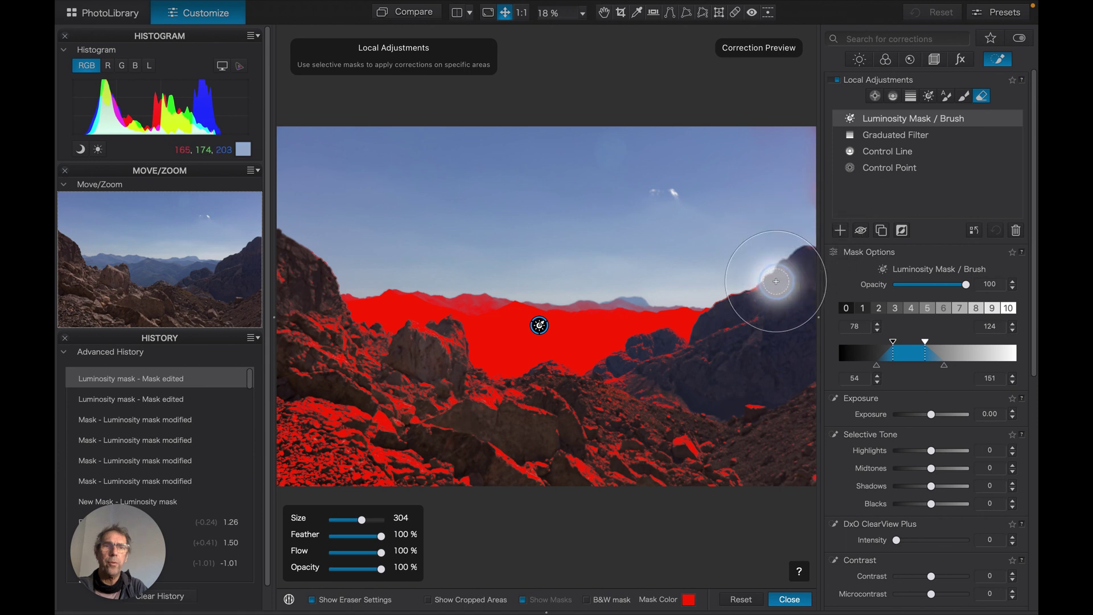
# Step: Erase the mask from the right ridge and the lower, left and central foreground rocks
pyautogui.moveTo(775, 282)
pyautogui.mouseDown()
pyautogui.moveTo(754, 337)
pyautogui.moveTo(765, 386)
pyautogui.mouseUp()
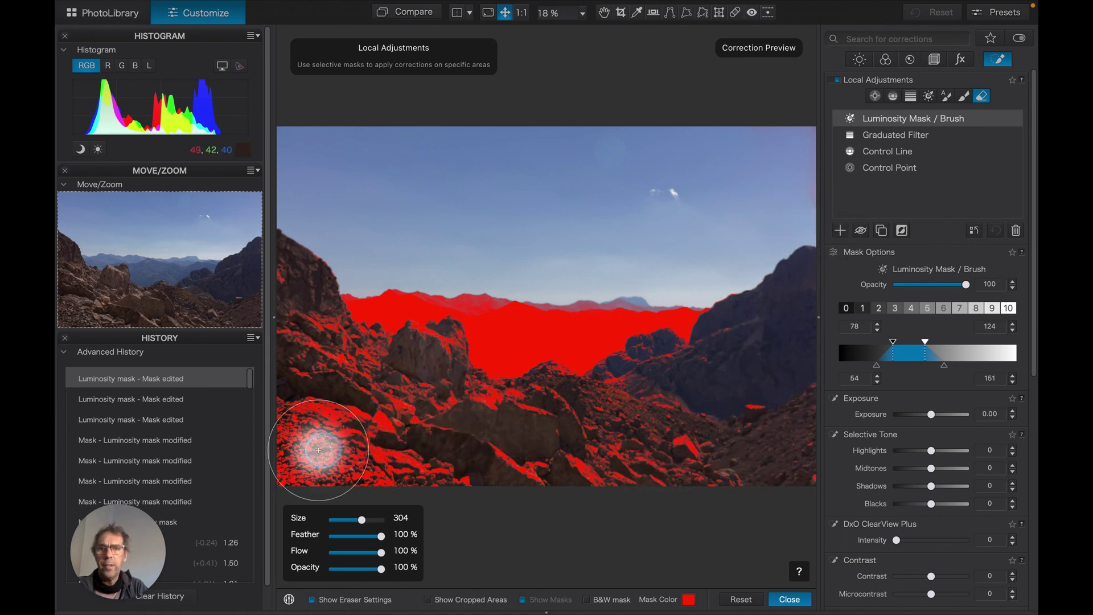
pyautogui.moveTo(318, 450)
pyautogui.mouseDown()
pyautogui.moveTo(261, 464)
pyautogui.moveTo(676, 464)
pyautogui.moveTo(777, 481)
pyautogui.mouseUp()
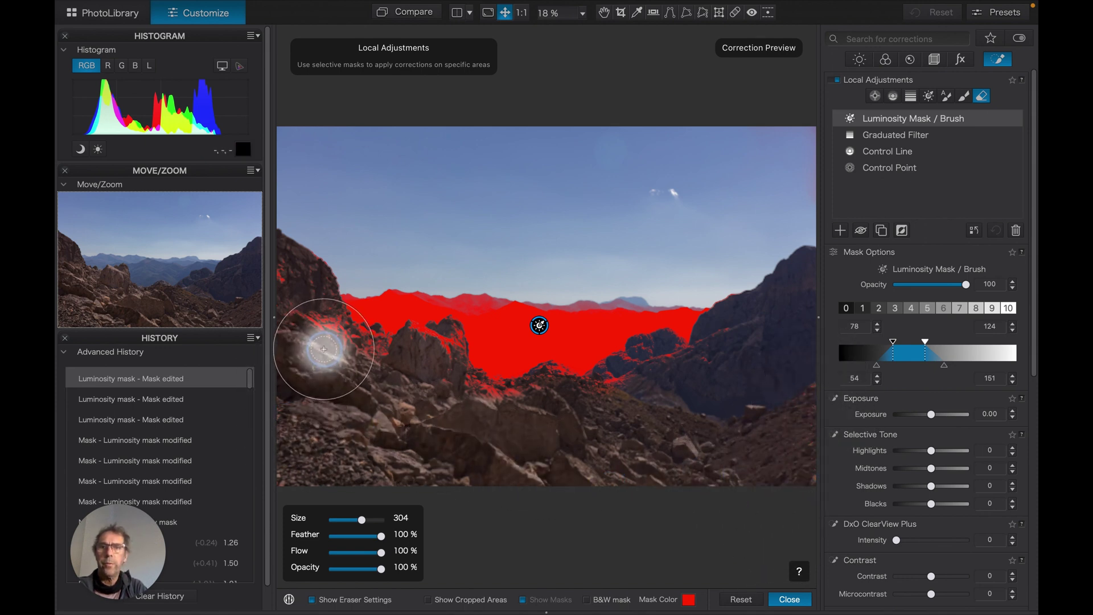
pyautogui.moveTo(323, 349); pyautogui.dragTo(345, 348)
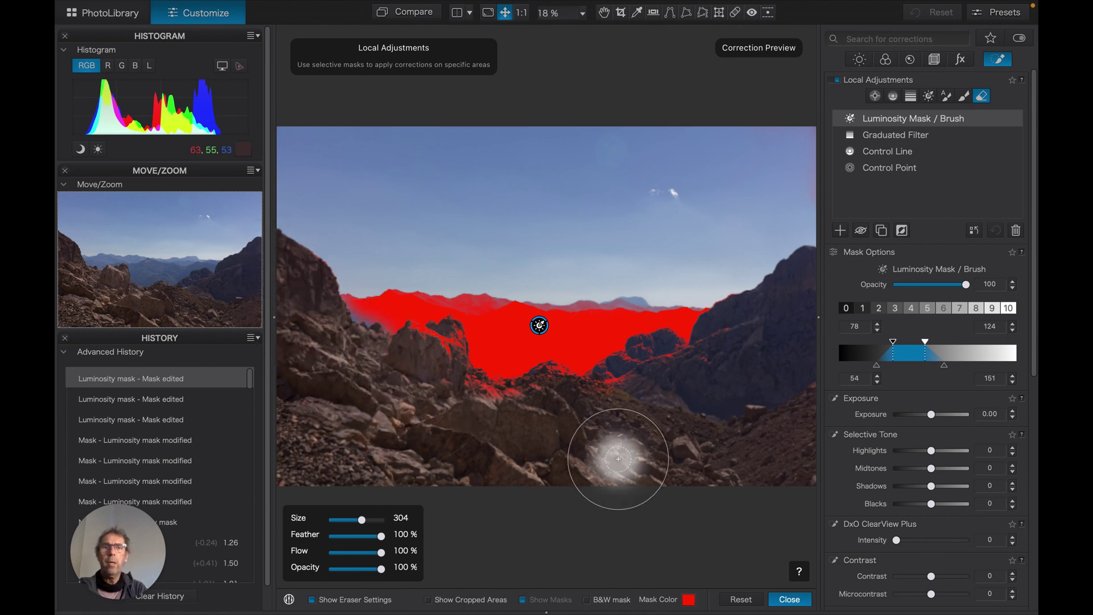
pyautogui.moveTo(618, 459); pyautogui.dragTo(734, 474)
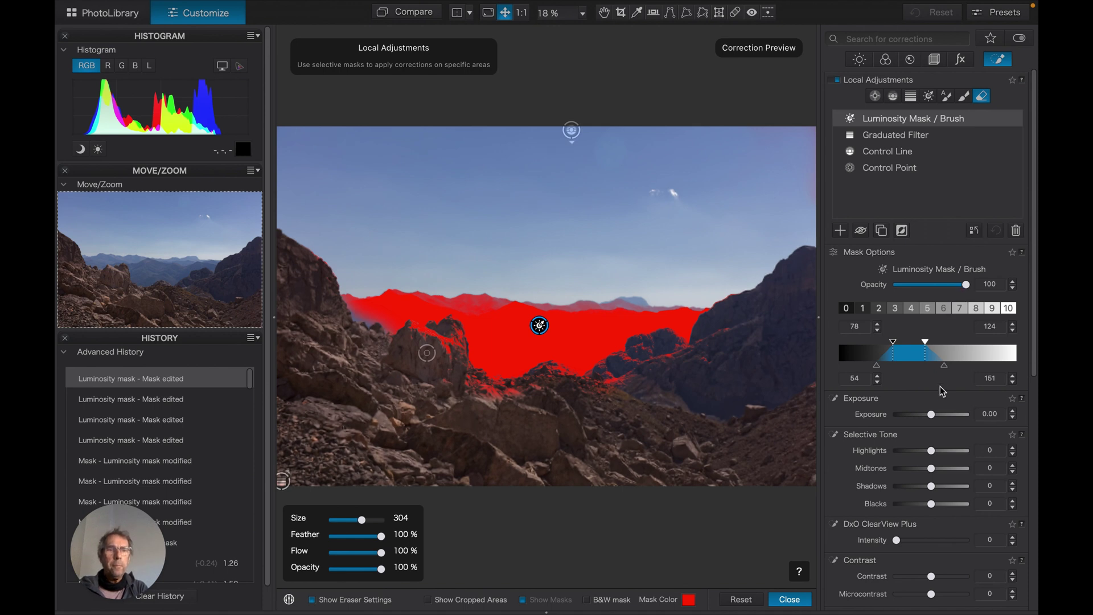
pyautogui.click(931, 415)
# Step: Nudge the luminosity mask's exposure up slightly, then switch to the Brush mask tool
pyautogui.moveTo(931, 416); pyautogui.dragTo(937, 416)
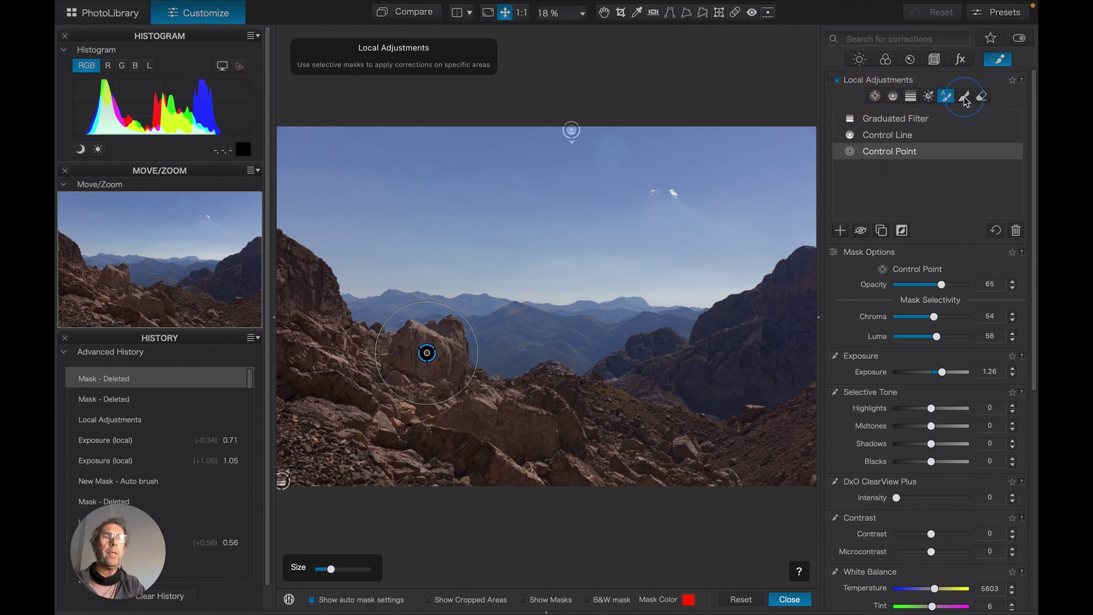
pyautogui.click(965, 98)
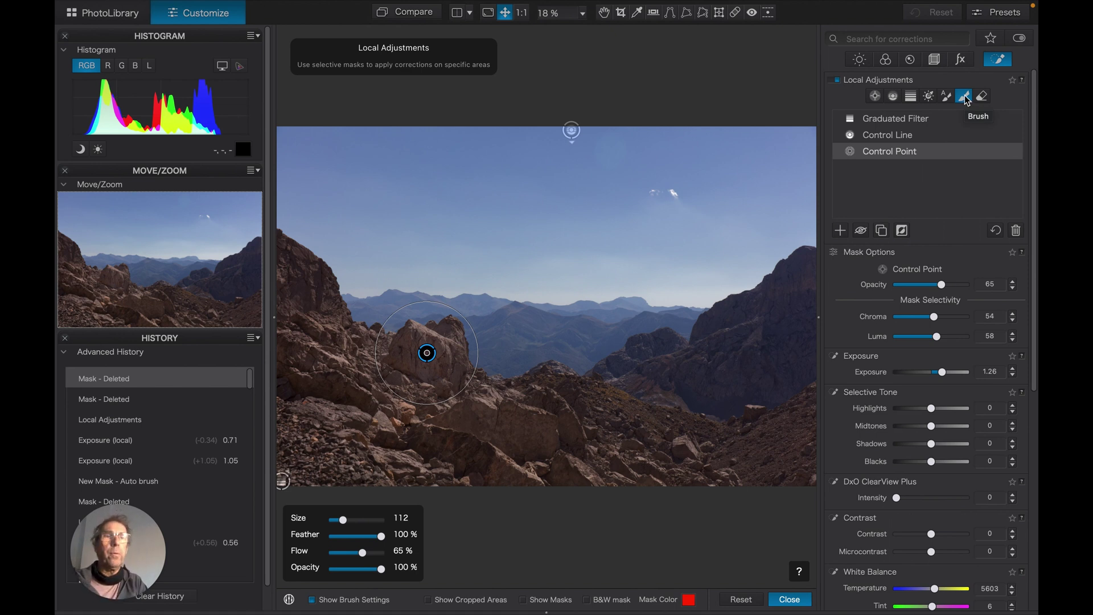
# Step: Deselect the current mask and paint a brush stroke up the right ridge
pyautogui.click(840, 230)
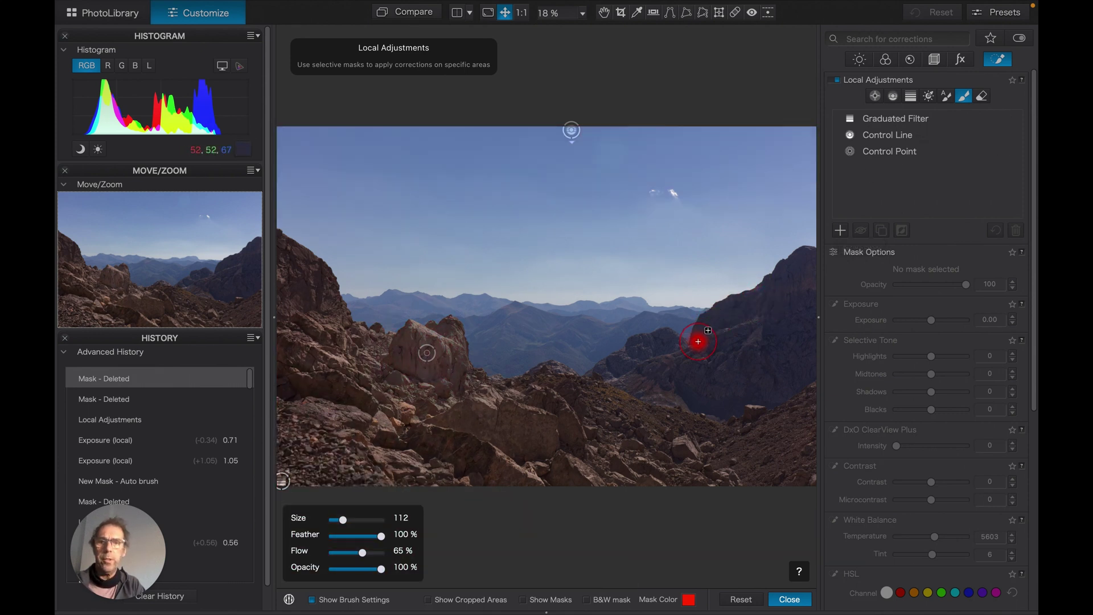
pyautogui.moveTo(698, 341)
pyautogui.mouseDown()
pyautogui.moveTo(782, 266)
pyautogui.moveTo(811, 263)
pyautogui.moveTo(734, 312)
pyautogui.moveTo(711, 346)
pyautogui.moveTo(716, 312)
pyautogui.mouseUp()
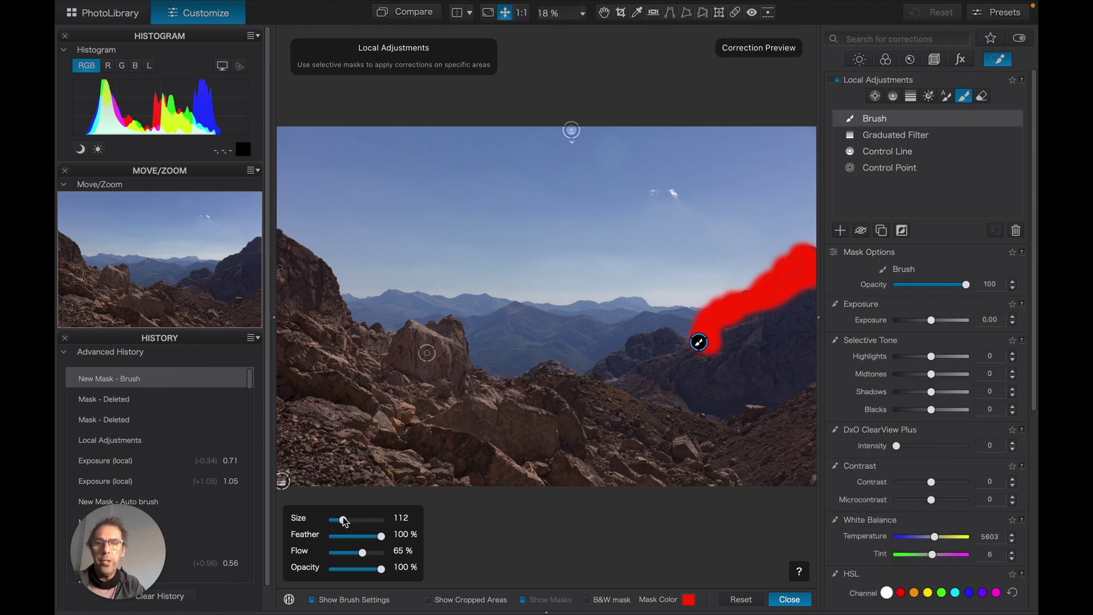
# Step: Set the brush to size 132, feather 56%, flow 60%, and give the ridge mask +0.20 exposure
pyautogui.moveTo(344, 520); pyautogui.dragTo(368, 520)
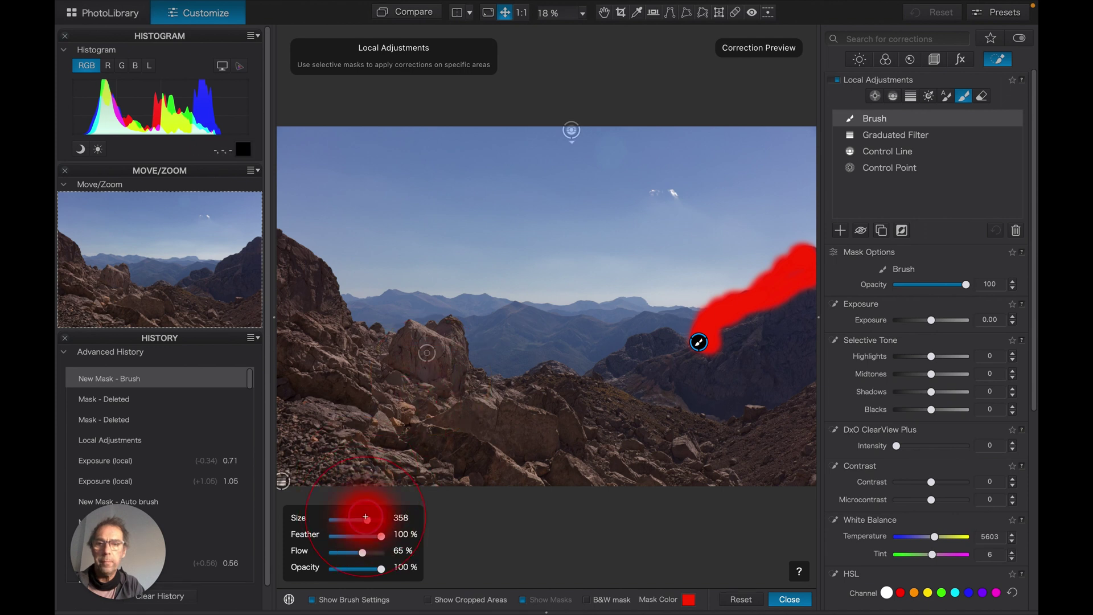
pyautogui.moveTo(365, 518)
pyautogui.mouseDown()
pyautogui.moveTo(345, 520)
pyautogui.moveTo(347, 536)
pyautogui.mouseUp()
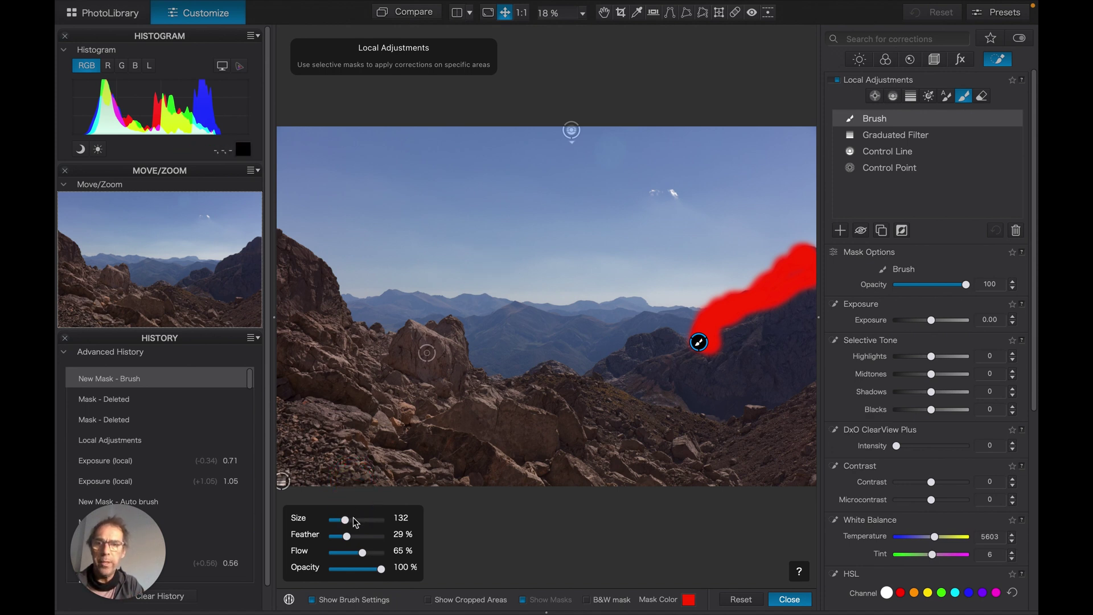
pyautogui.moveTo(346, 535); pyautogui.dragTo(398, 535)
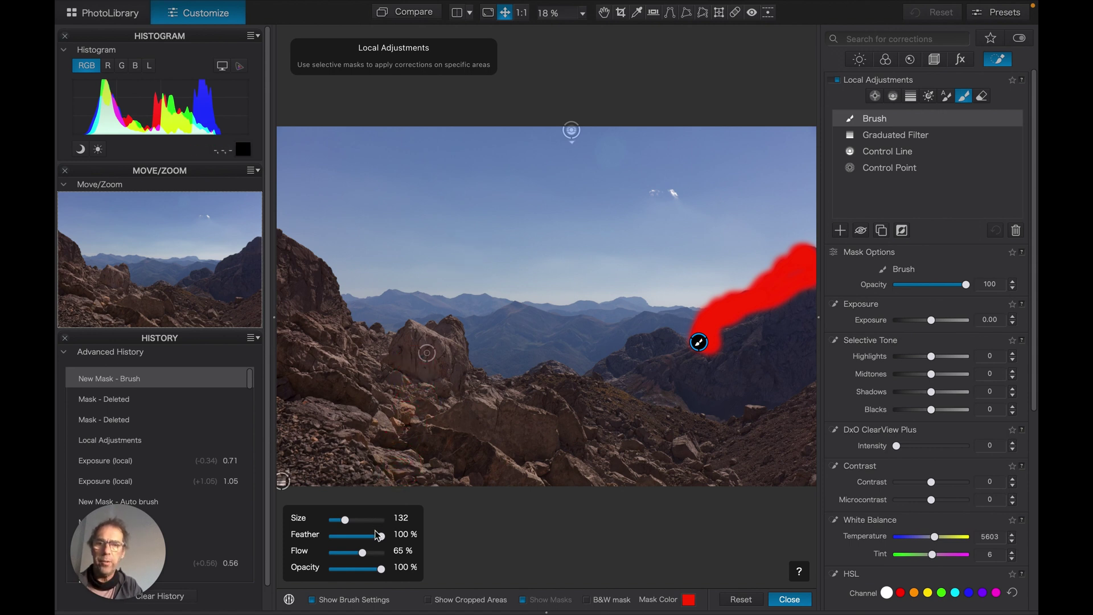
pyautogui.moveTo(381, 536)
pyautogui.mouseDown()
pyautogui.moveTo(359, 536)
pyautogui.moveTo(359, 551)
pyautogui.moveTo(321, 551)
pyautogui.mouseUp()
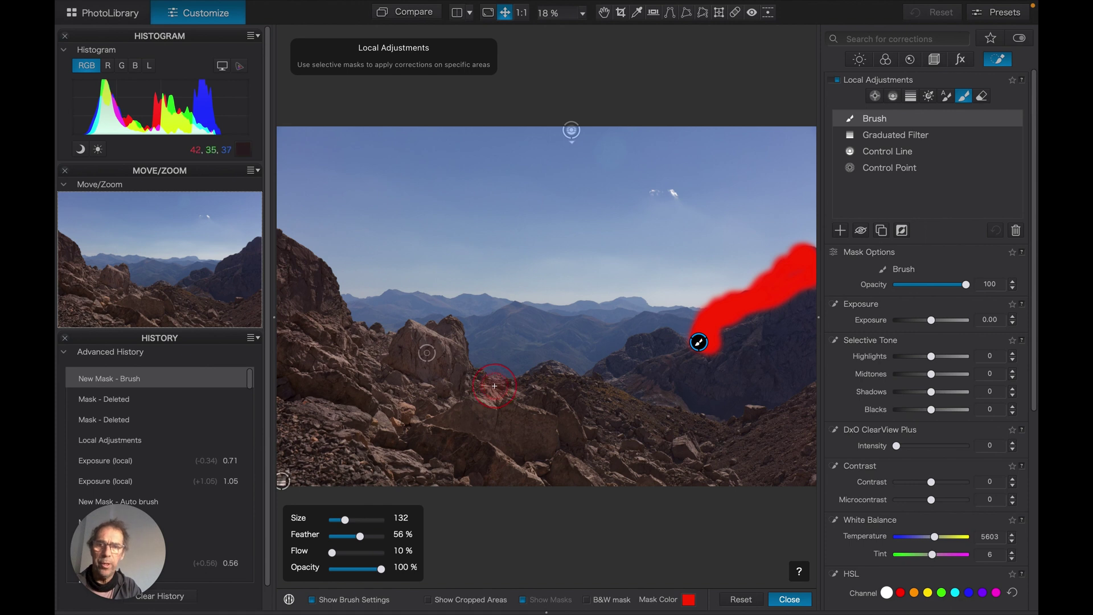
pyautogui.moveTo(332, 553); pyautogui.dragTo(358, 553)
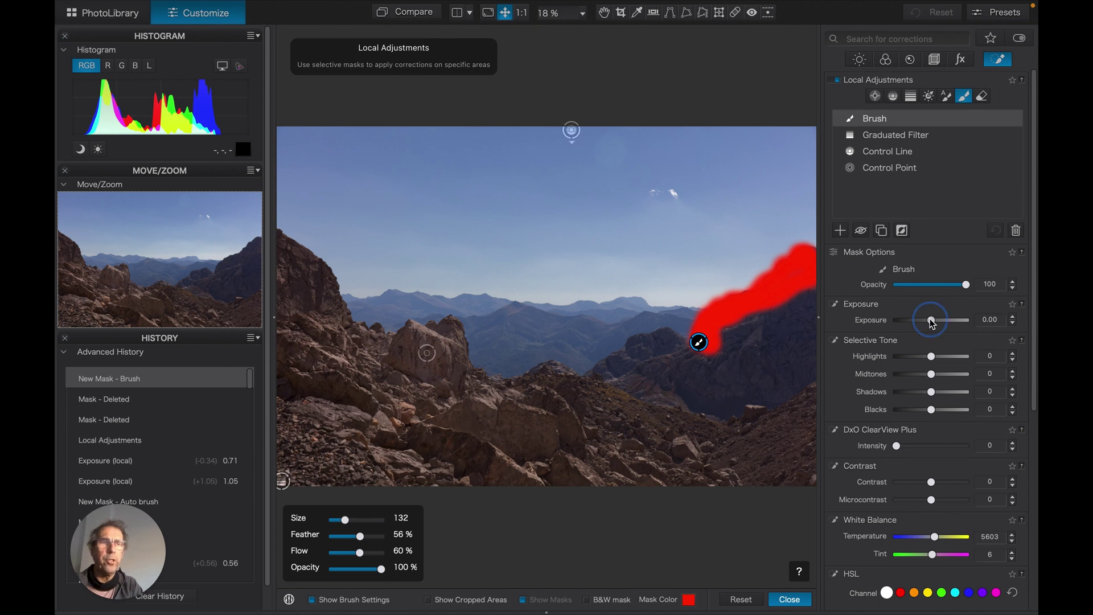
pyautogui.moveTo(931, 320); pyautogui.dragTo(931, 320)
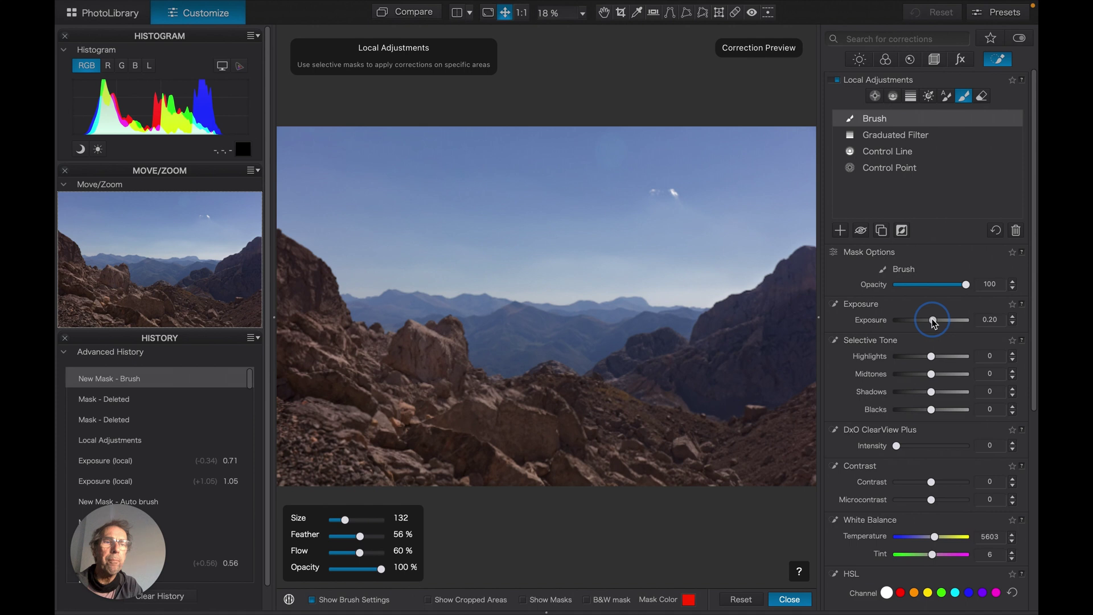
# Step: Set the ridge mask exposure to 0.24 and paint two more strokes down the right slope
pyautogui.moveTo(934, 323); pyautogui.dragTo(935, 322)
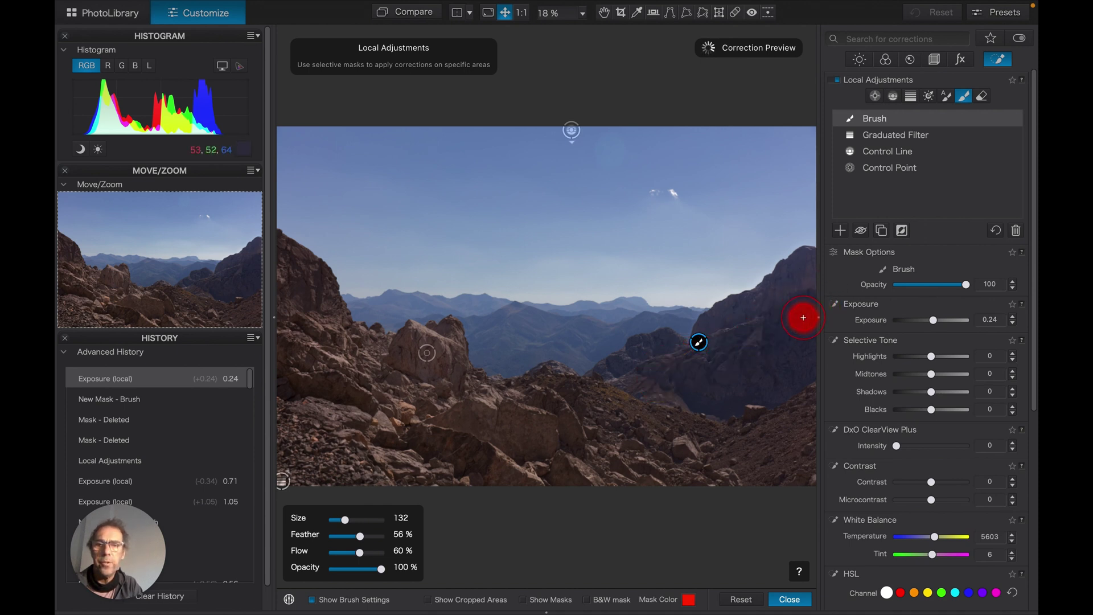
pyautogui.moveTo(808, 257); pyautogui.dragTo(734, 358)
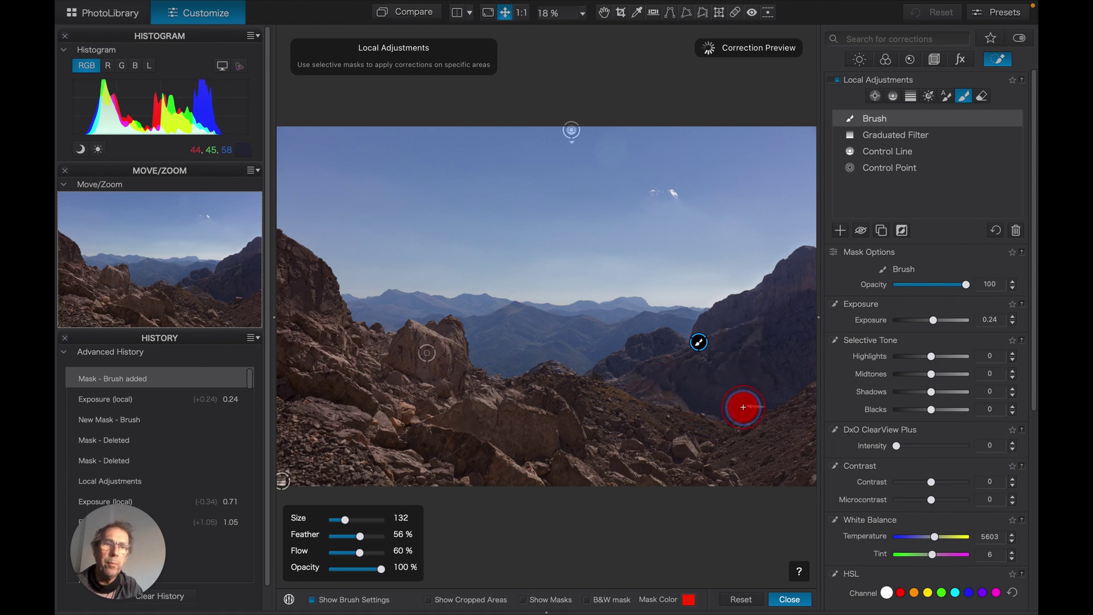
pyautogui.moveTo(744, 408); pyautogui.dragTo(695, 391)
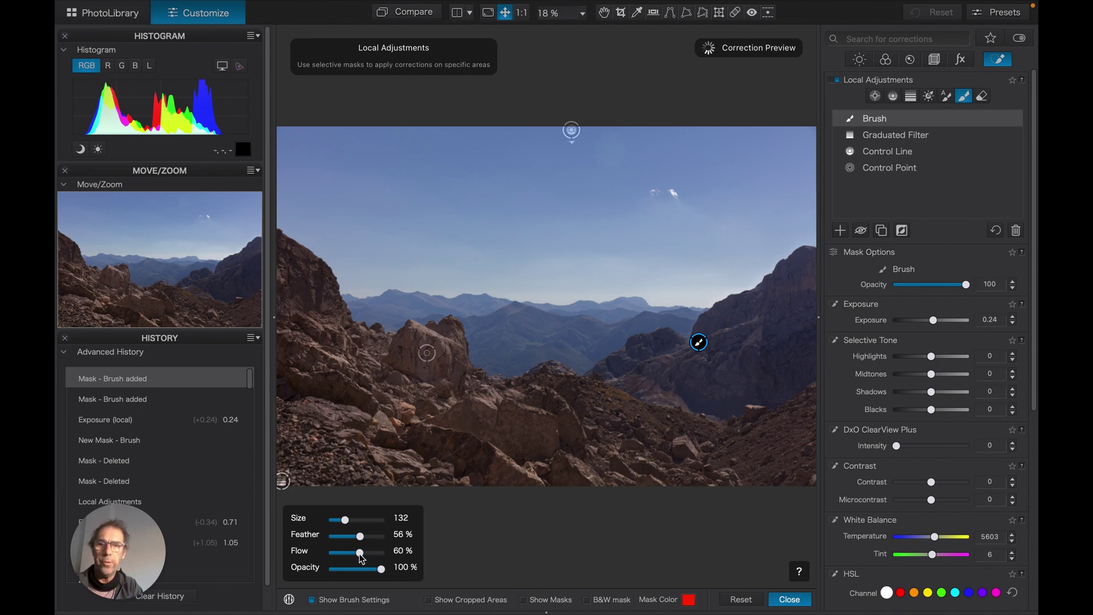
pyautogui.click(380, 568)
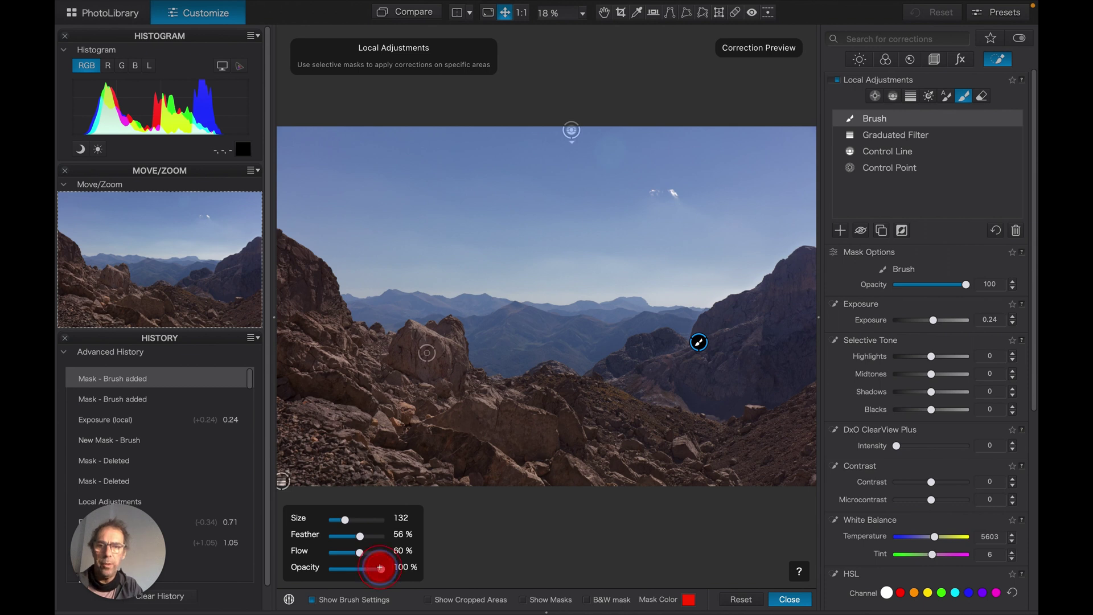
# Step: Set brush opacity to 63% and mask opacity to 71, and raise the ridge exposure to +1.53
pyautogui.moveTo(380, 567)
pyautogui.mouseDown()
pyautogui.moveTo(360, 568)
pyautogui.moveTo(370, 562)
pyautogui.mouseUp()
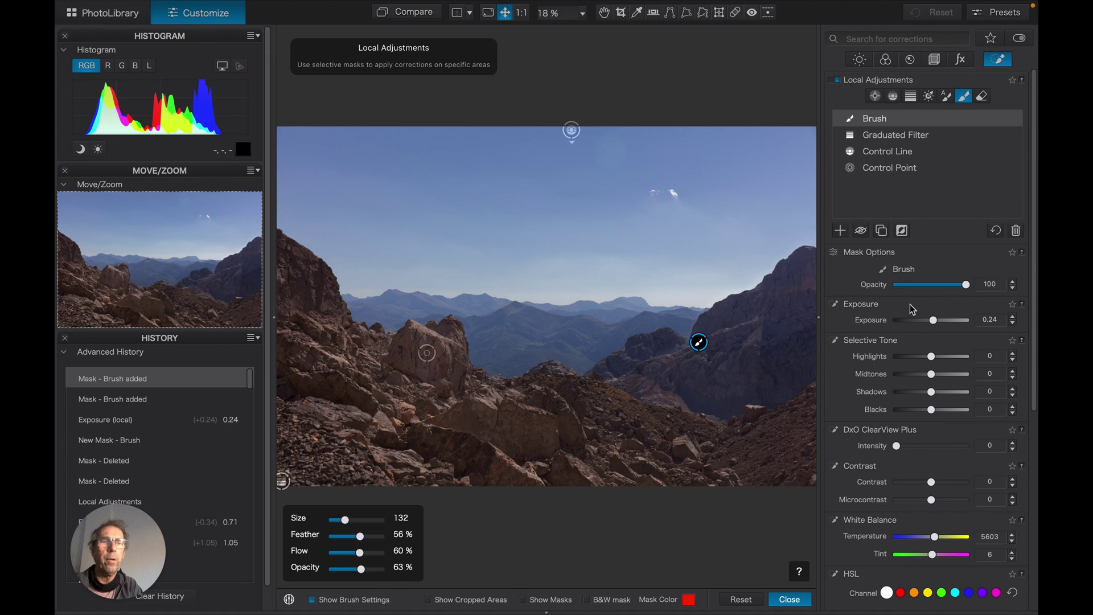
pyautogui.click(966, 285)
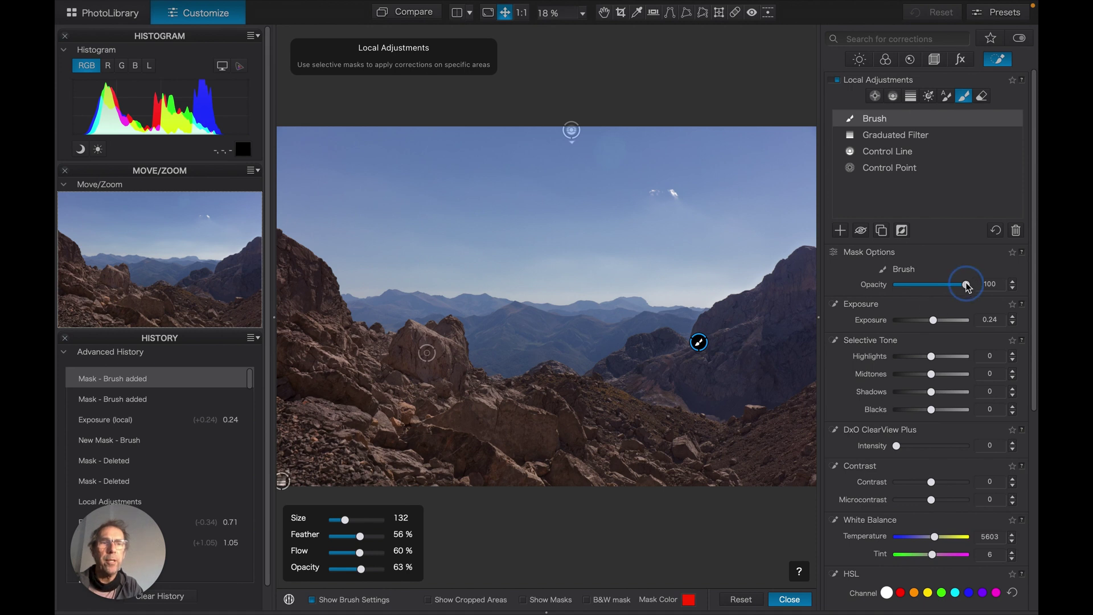
pyautogui.moveTo(961, 284); pyautogui.dragTo(940, 284)
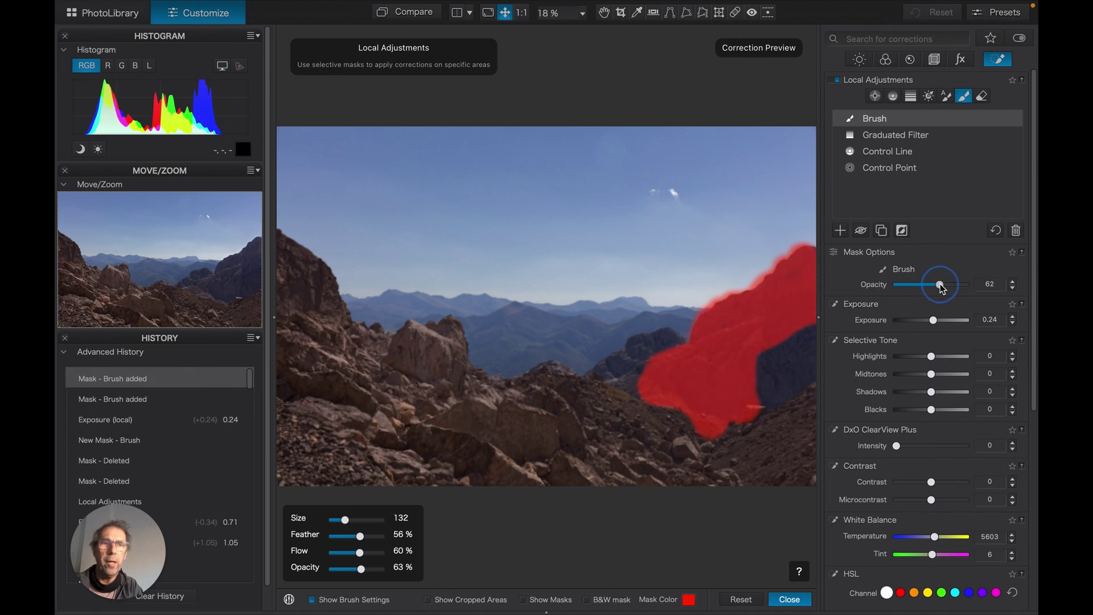
pyautogui.moveTo(940, 287); pyautogui.dragTo(940, 287)
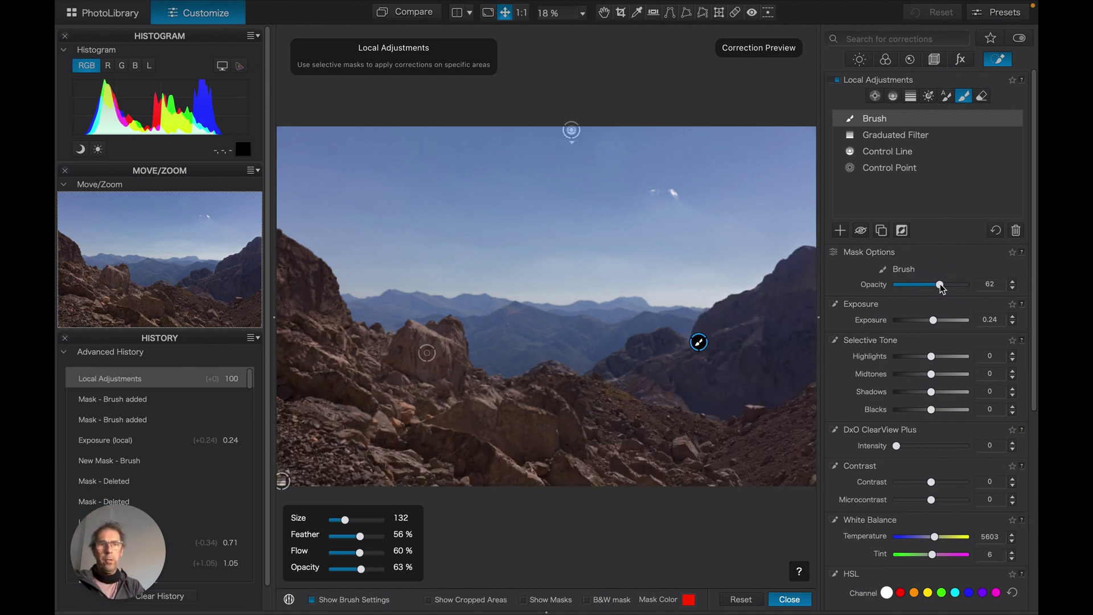
pyautogui.moveTo(941, 285); pyautogui.dragTo(946, 285)
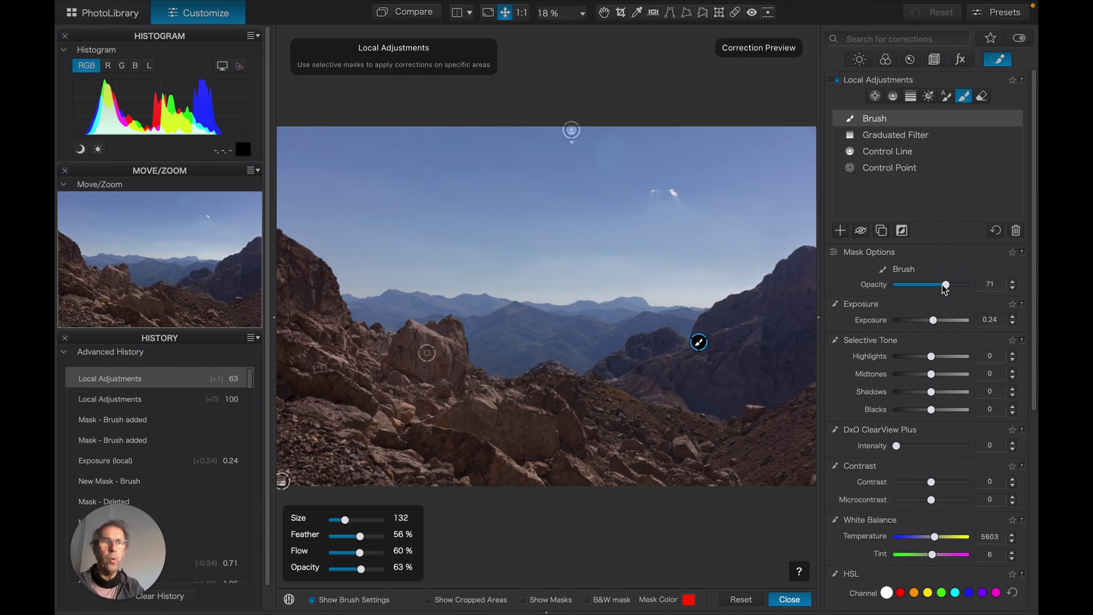
pyautogui.moveTo(936, 319); pyautogui.dragTo(941, 322)
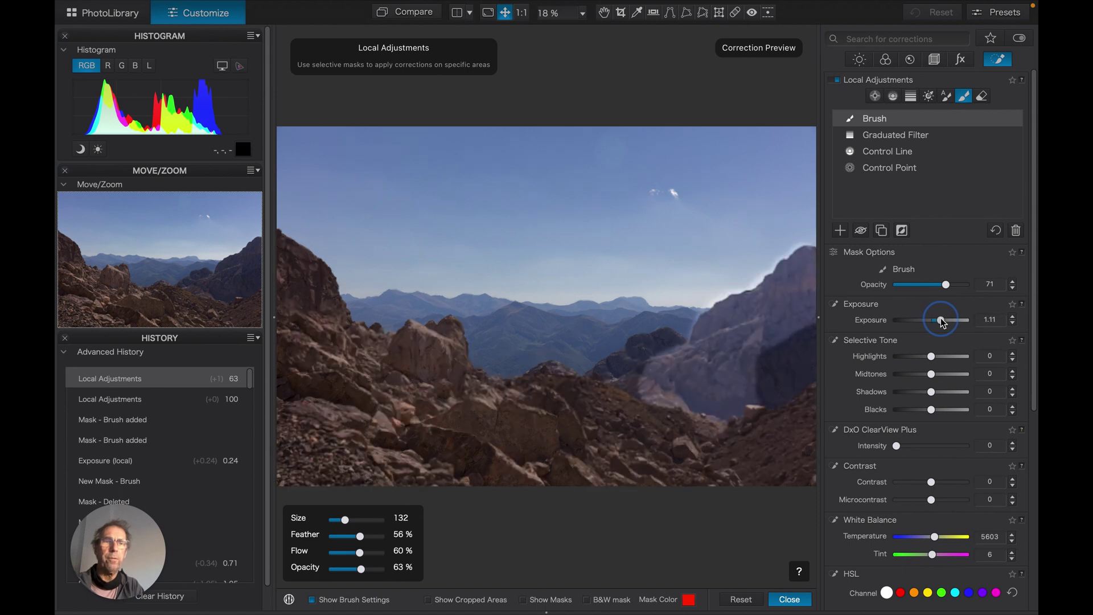
pyautogui.moveTo(942, 322); pyautogui.dragTo(944, 322)
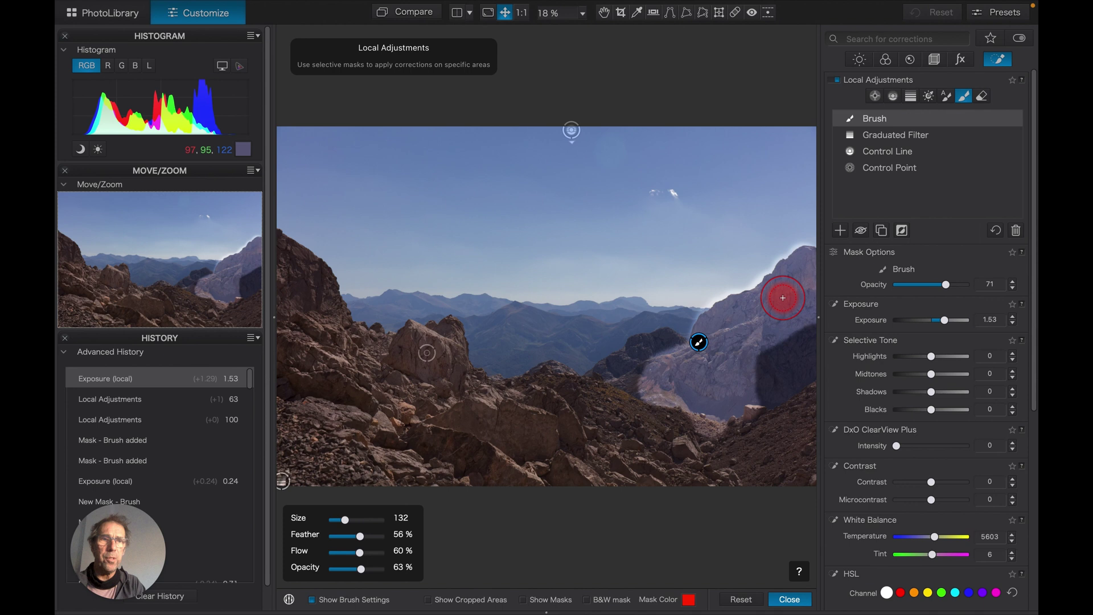
pyautogui.moveTo(913, 118)
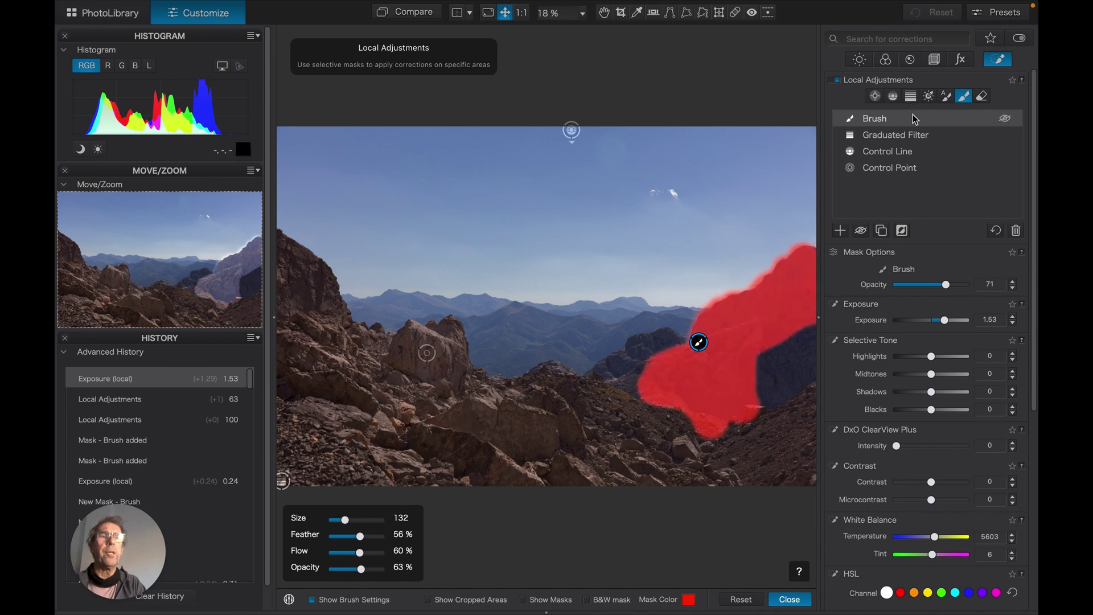
# Step: Delete the brush mask and paint an Auto Mask stroke along the right ridge
pyautogui.press('Delete')
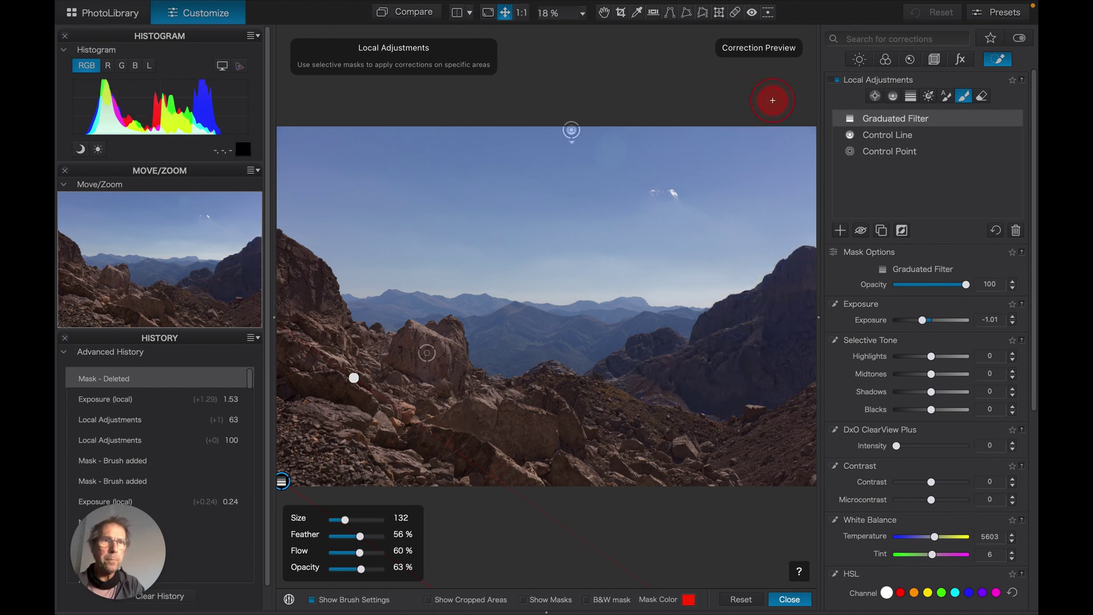
pyautogui.click(946, 96)
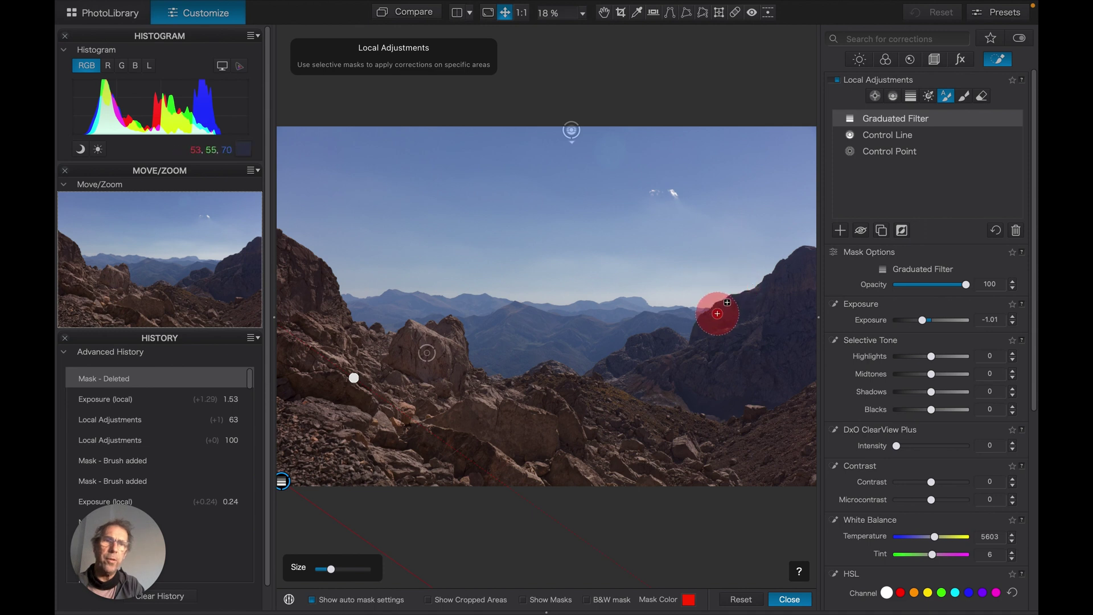
pyautogui.moveTo(719, 312); pyautogui.dragTo(818, 242)
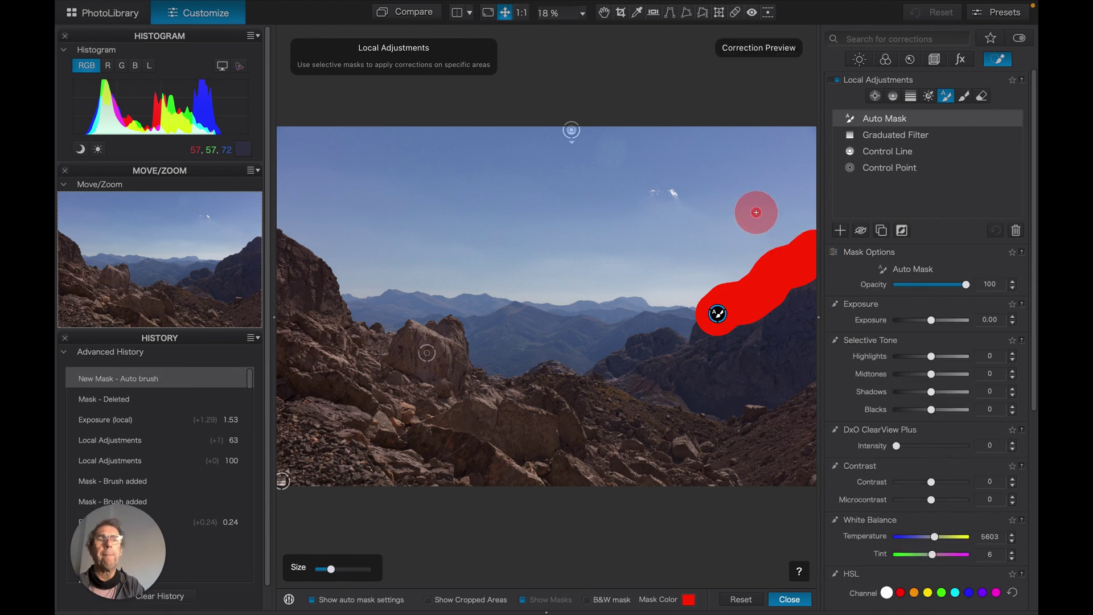
# Step: Raise the right-ridge auto mask exposure to 1.62, then ease it back to 0.63
pyautogui.click(932, 322)
pyautogui.moveTo(933, 322); pyautogui.dragTo(944, 322)
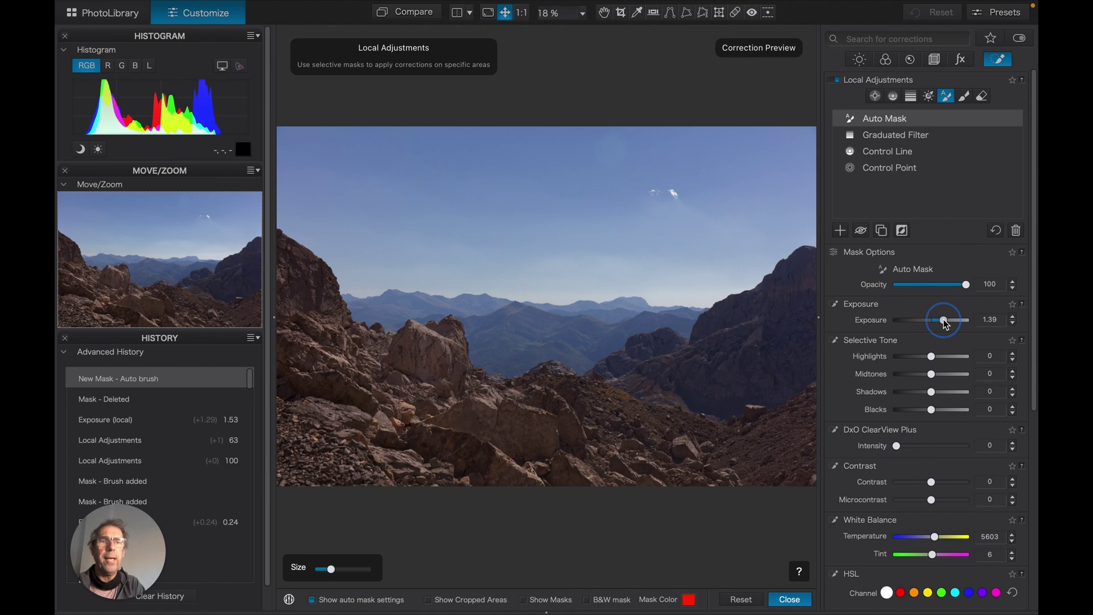
pyautogui.moveTo(944, 319); pyautogui.dragTo(944, 319)
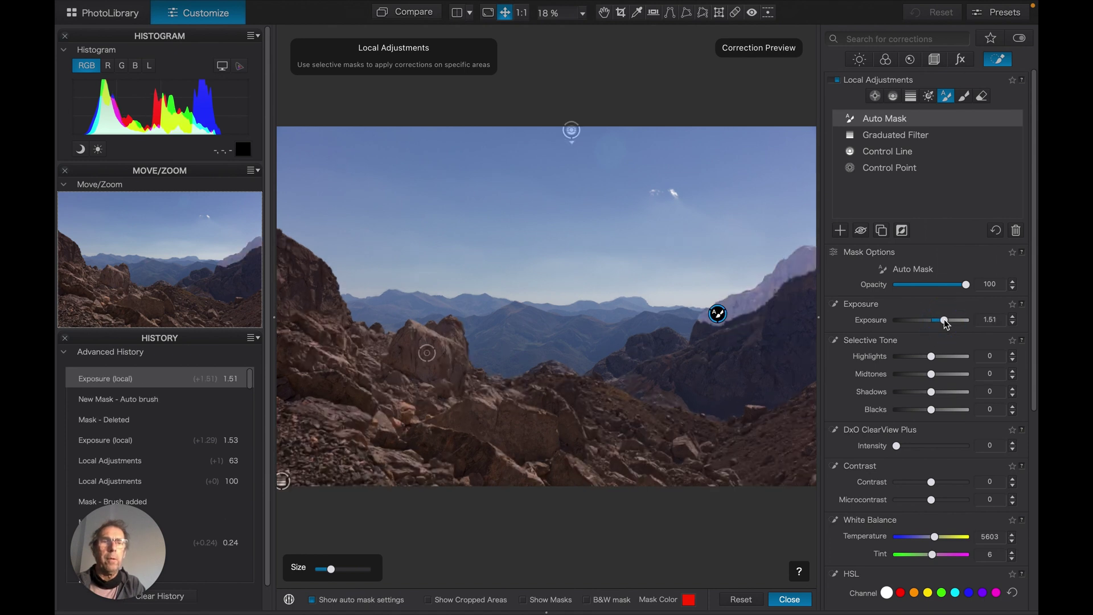
pyautogui.moveTo(944, 319); pyautogui.dragTo(945, 319)
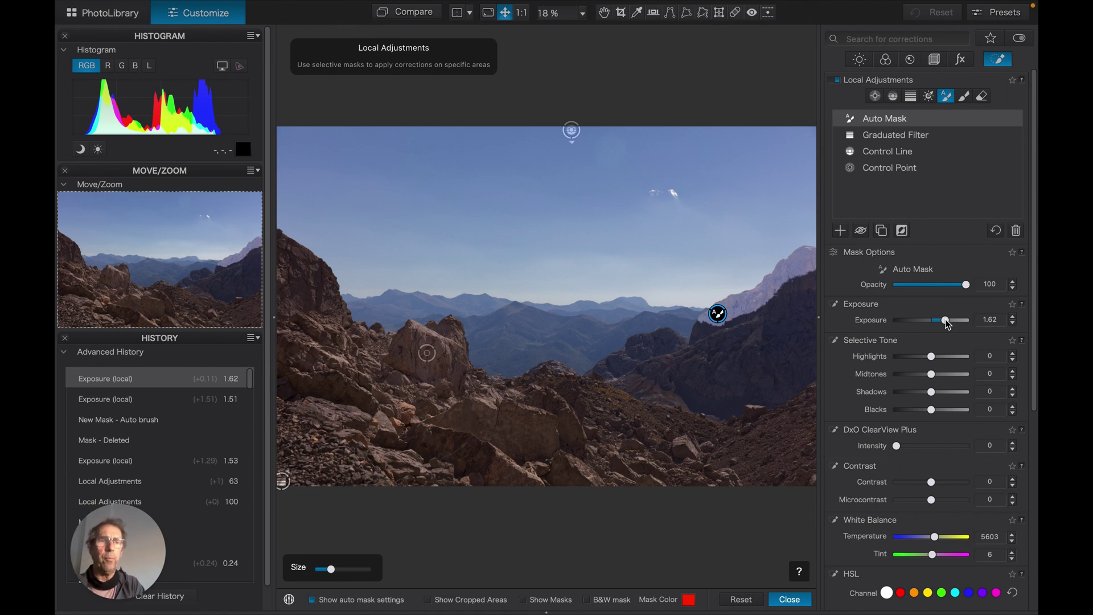
pyautogui.moveTo(945, 319); pyautogui.dragTo(937, 318)
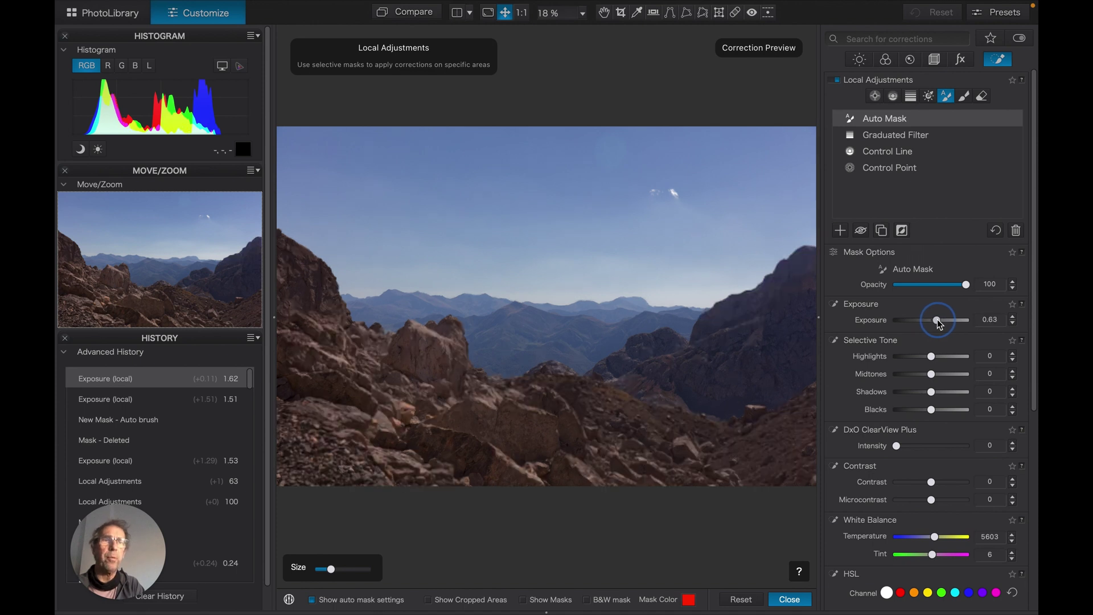